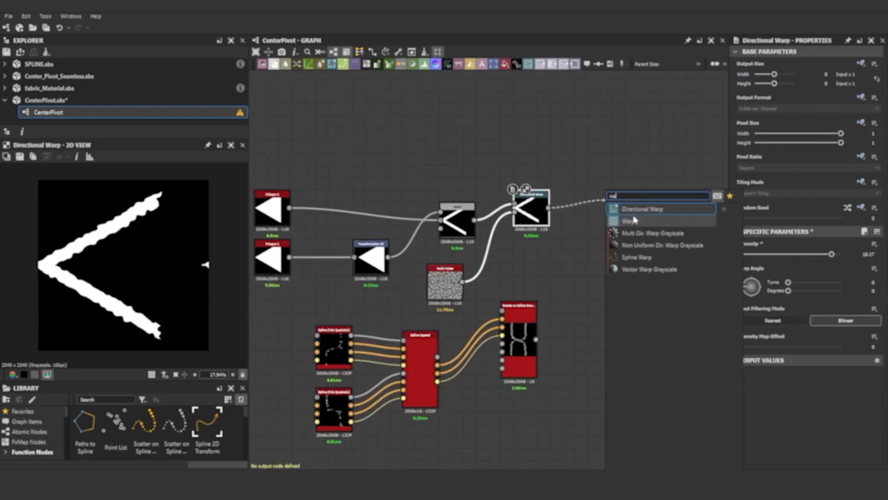
- Inspect the finished example node setups in the CenterPivot graph and their 2D previews
left_click(635, 220)
scroll(350, 277, "down", 3)
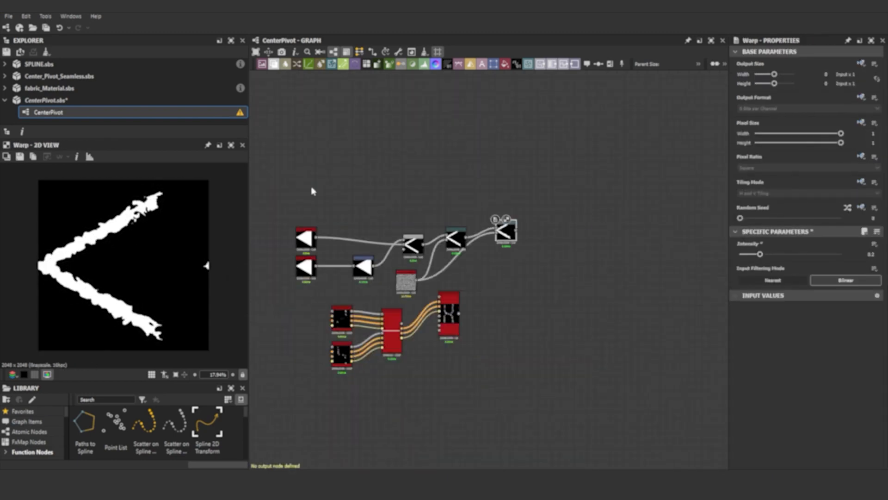
left_click_drag(505, 231, 394, 264)
scroll(428, 298, "up", 8)
- Select and remove all existing nodes to start from an empty graph
left_click_drag(311, 145, 473, 375)
double_click(515, 364)
left_click(763, 270)
left_click(763, 275)
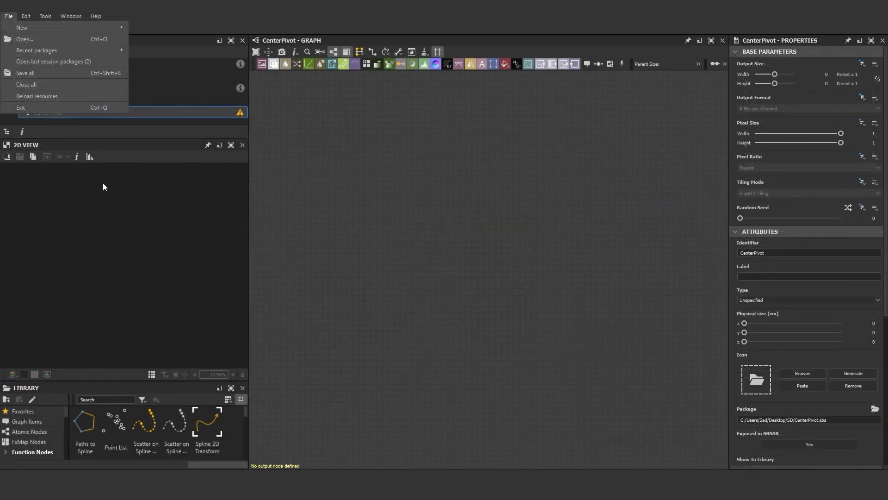
left_click(103, 185)
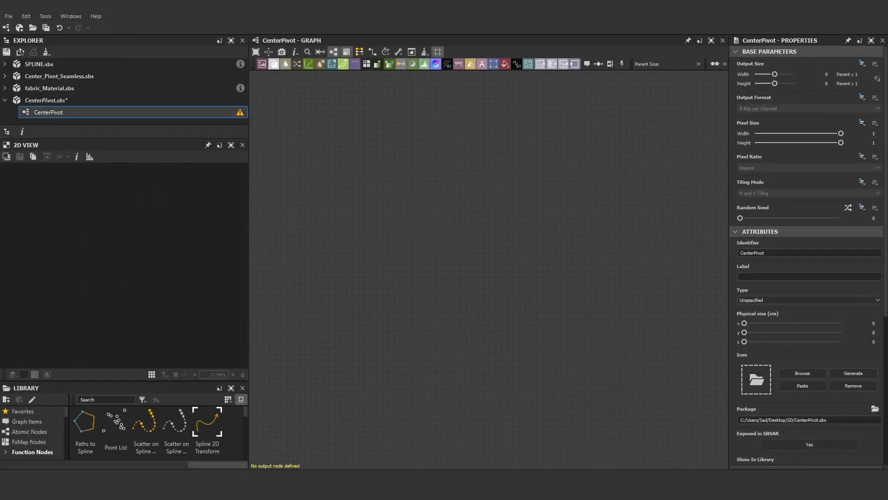
- Review the General and Projects pages of the Preferences dialog and close it
left_click(597, 417)
key("space")
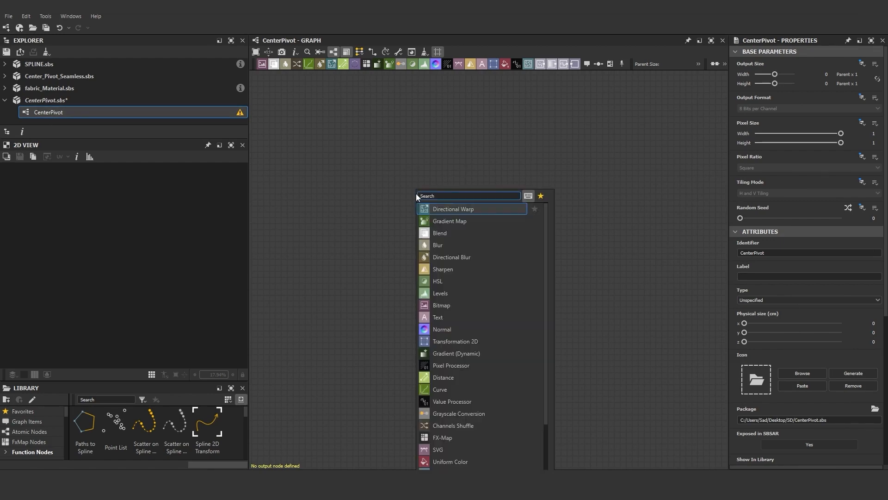
left_click(26, 16)
left_click(35, 50)
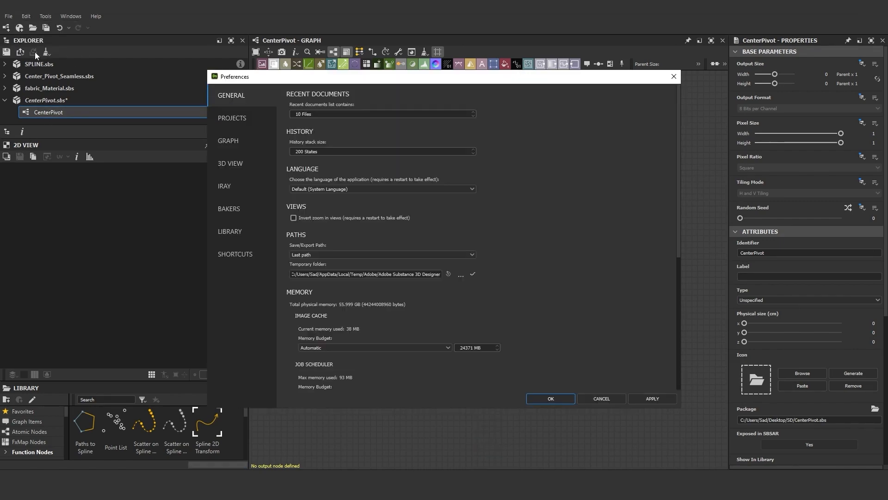
left_click(237, 118)
left_click(351, 187)
left_click(415, 215)
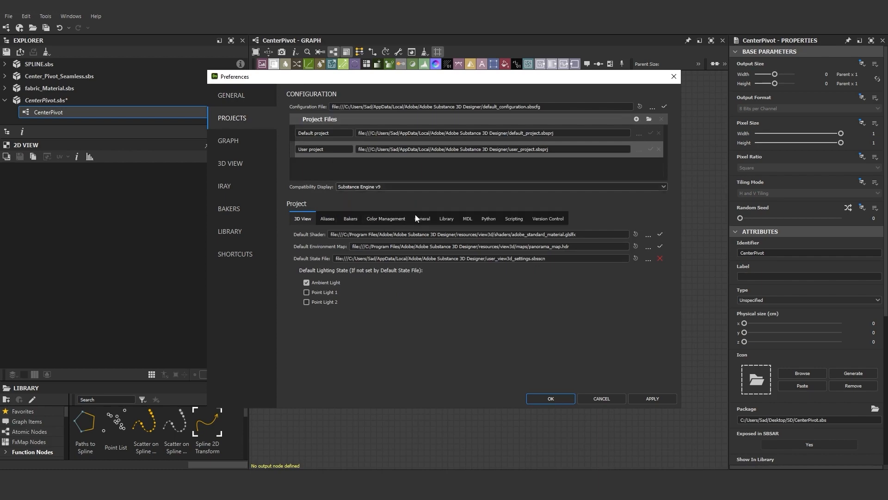
left_click(233, 96)
scroll(492, 353, "down", 5)
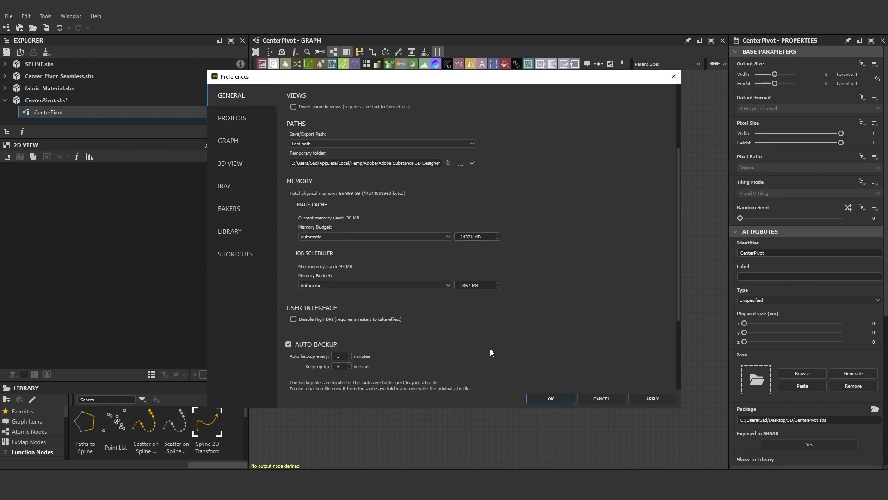
left_click(674, 78)
- Add a Spline (Poly Quadratic) node to the graph and set its Points Amount to 8
key("space")
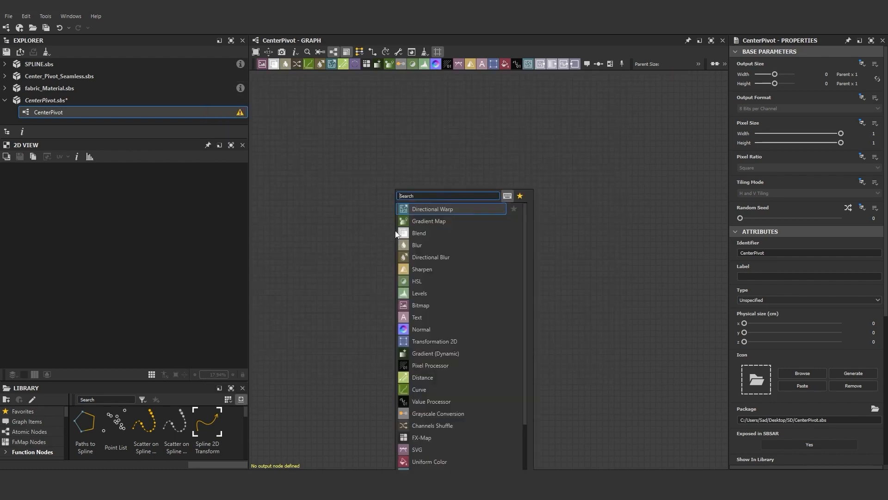
type("spline")
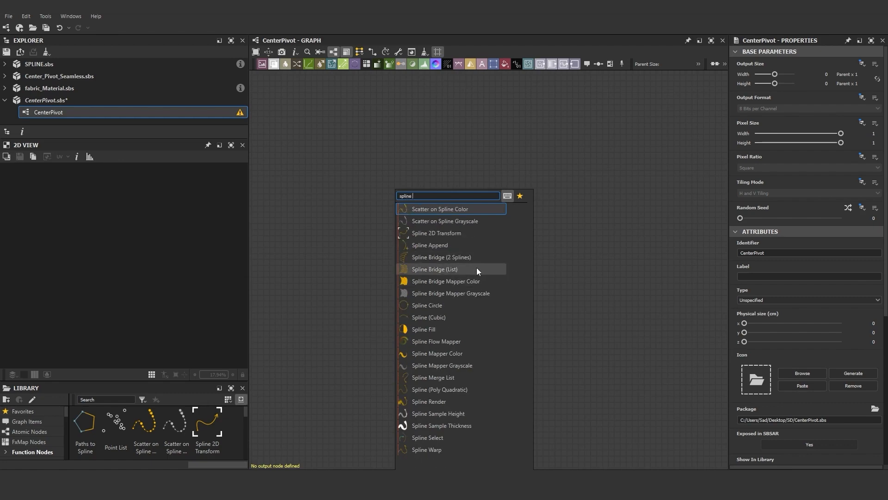
mouse_move(477, 268)
left_click(451, 388)
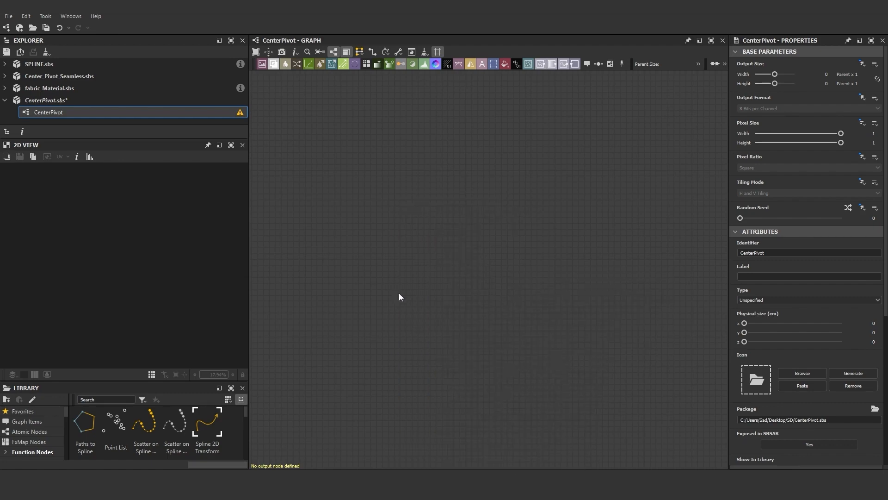
scroll(394, 227, "up", 2)
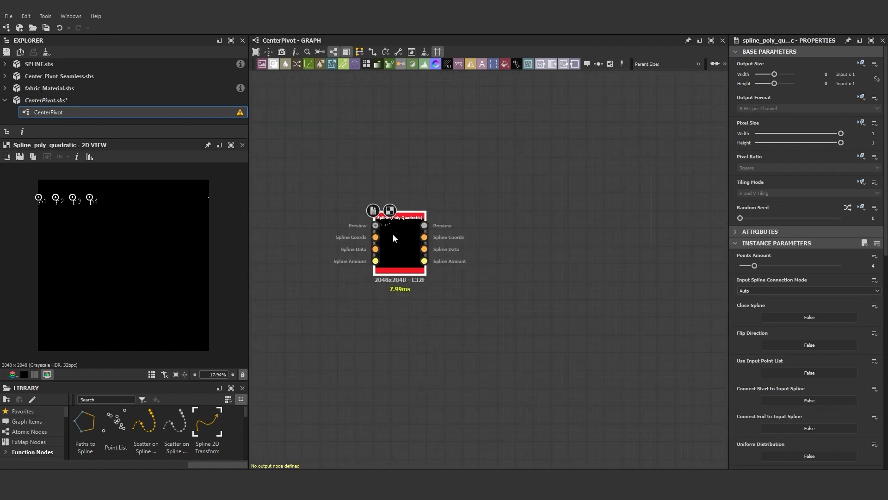
left_click_drag(754, 265, 815, 268)
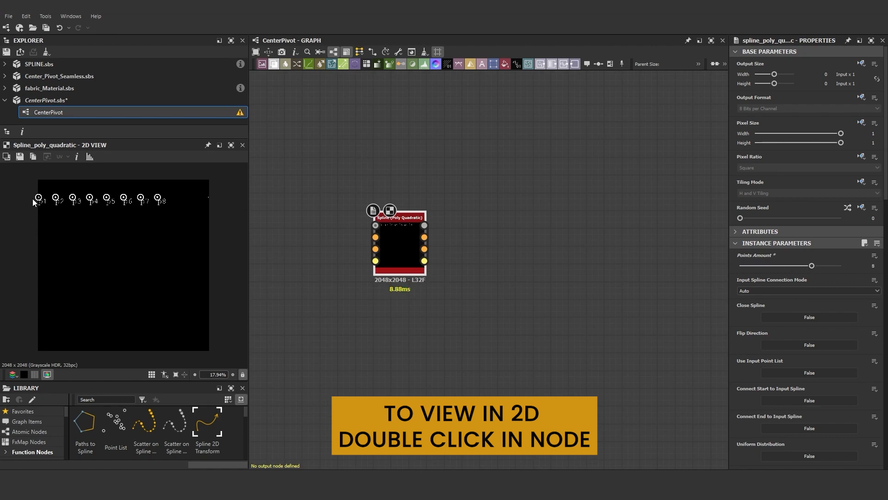
- Arrange the eight spline points in the 2D view into a curved path rising from bottom to top
left_click_drag(62, 269, 77, 301)
left_click_drag(56, 198, 86, 264)
left_click_drag(78, 302, 79, 329)
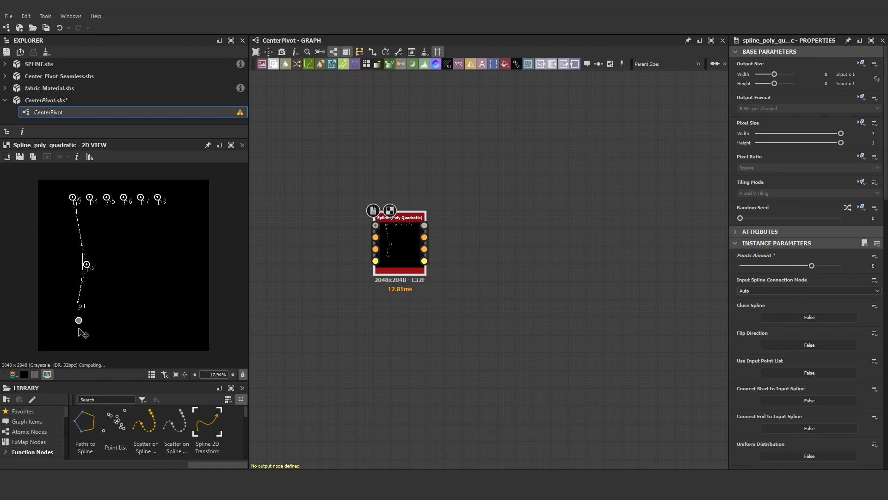
left_click_drag(86, 264, 80, 294)
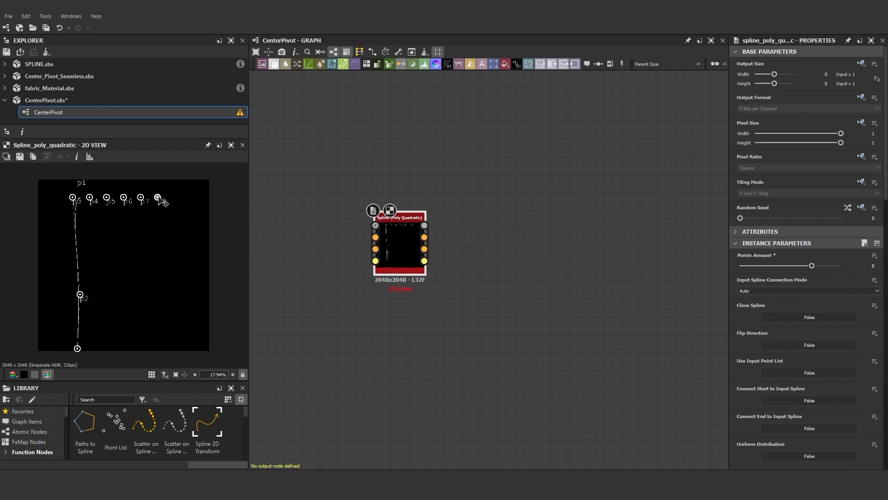
left_click_drag(140, 205, 135, 241)
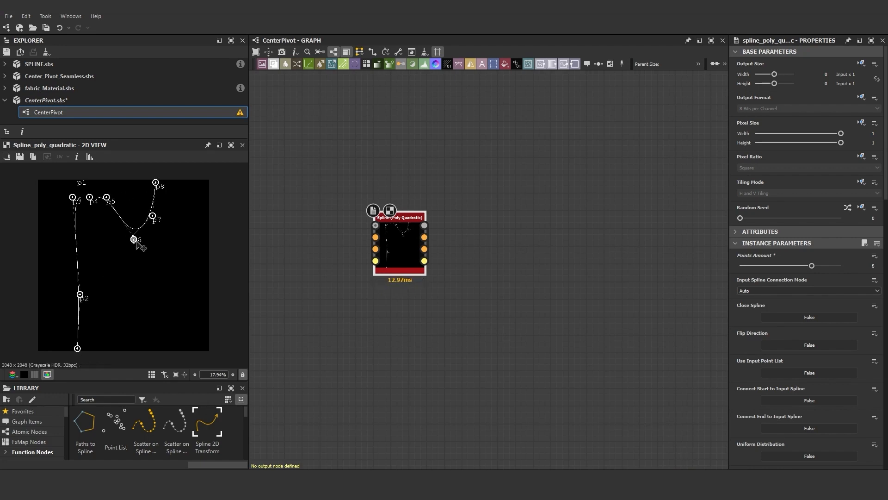
left_click_drag(106, 197, 124, 273)
left_click_drag(134, 242, 152, 248)
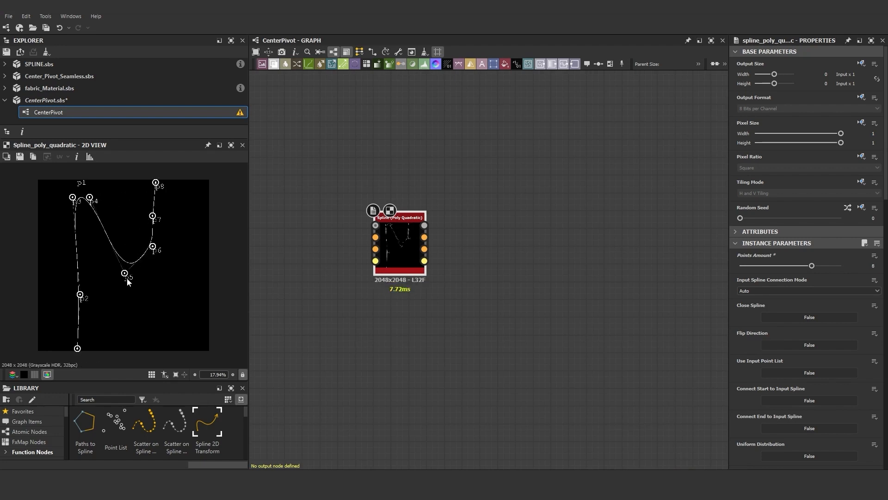
left_click_drag(126, 275, 132, 276)
left_click_drag(91, 199, 141, 278)
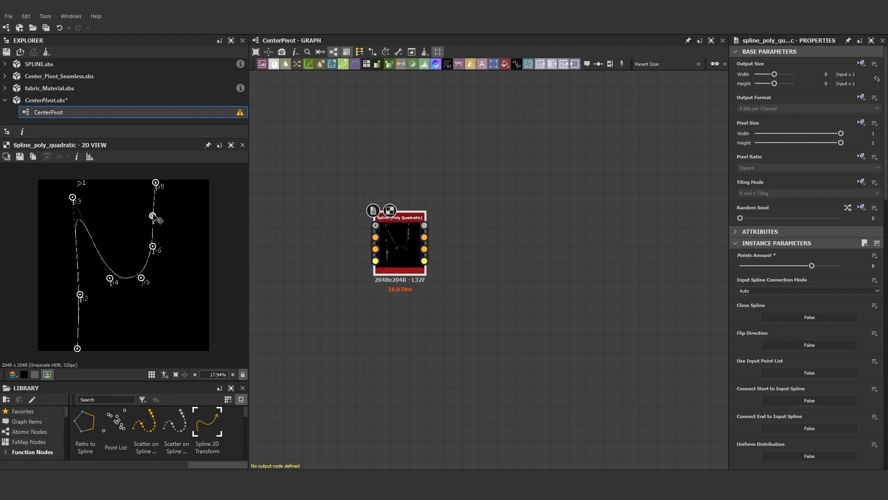
left_click_drag(72, 197, 144, 262)
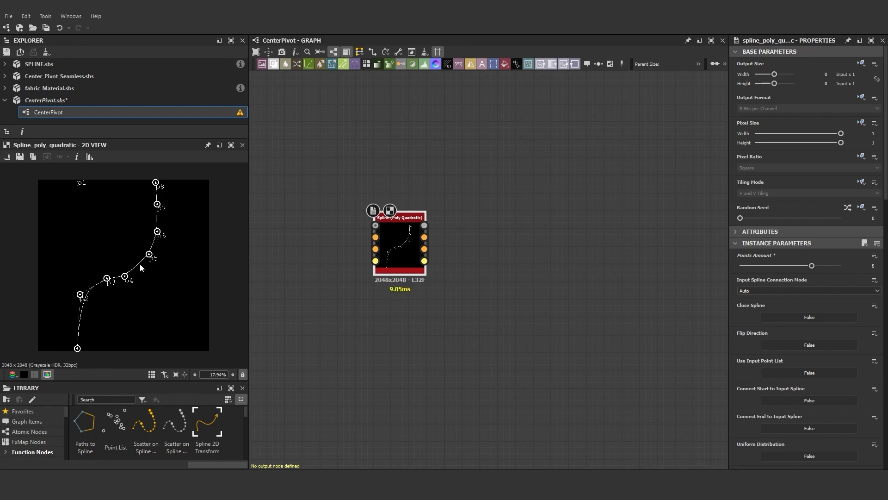
left_click_drag(77, 349, 84, 350)
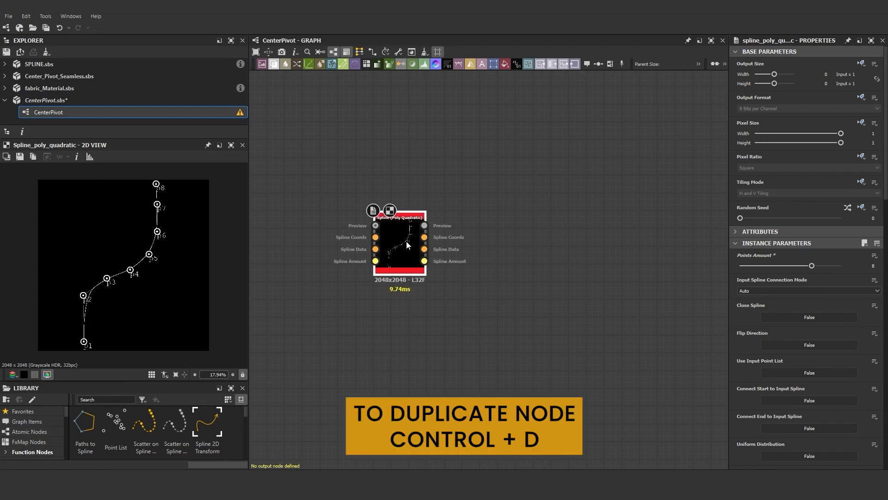
- Duplicate the spline node and place the copy below the original
key("ctrl+d")
left_click_drag(486, 264, 401, 339)
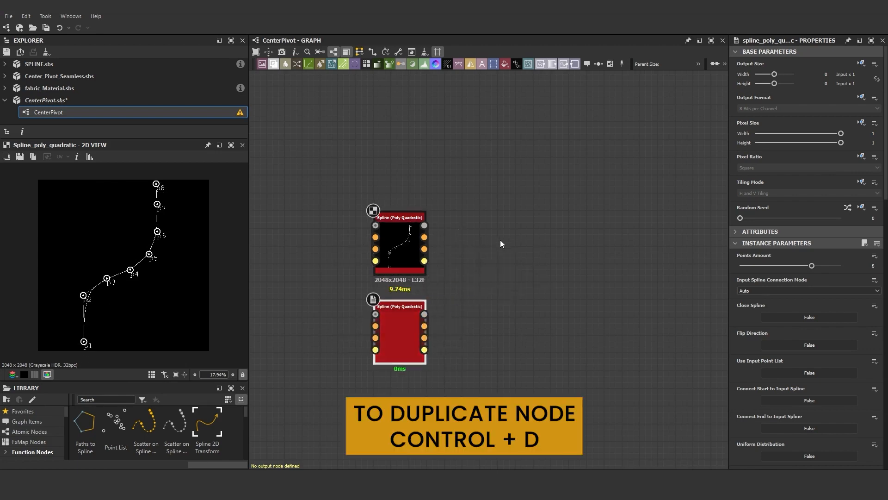
- Add a Spline Append node and connect both spline nodes' outputs to its two input sets
key("space")
type("spline append")
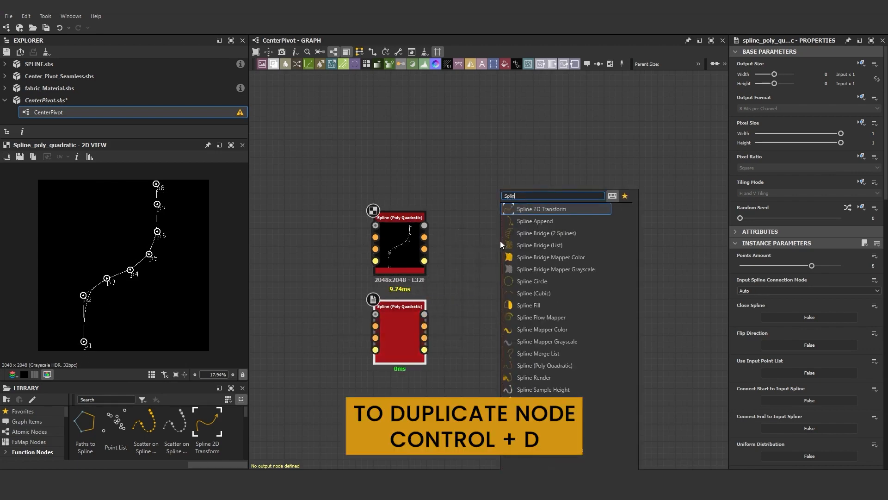
left_click(550, 233)
left_click_drag(487, 337, 522, 279)
left_click_drag(425, 326, 499, 292)
left_click_drag(424, 237, 500, 244)
- Reposition the duplicate spline's points into a mirrored curve that crosses the first, forming an X shape
left_click(406, 335)
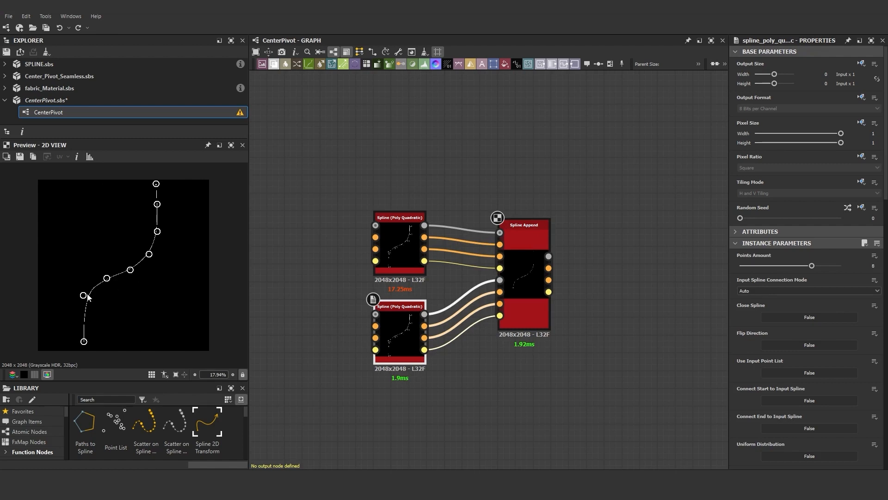
left_click_drag(153, 343, 157, 343)
left_click_drag(156, 184, 84, 185)
left_click_drag(157, 204, 83, 207)
left_click_drag(158, 231, 82, 234)
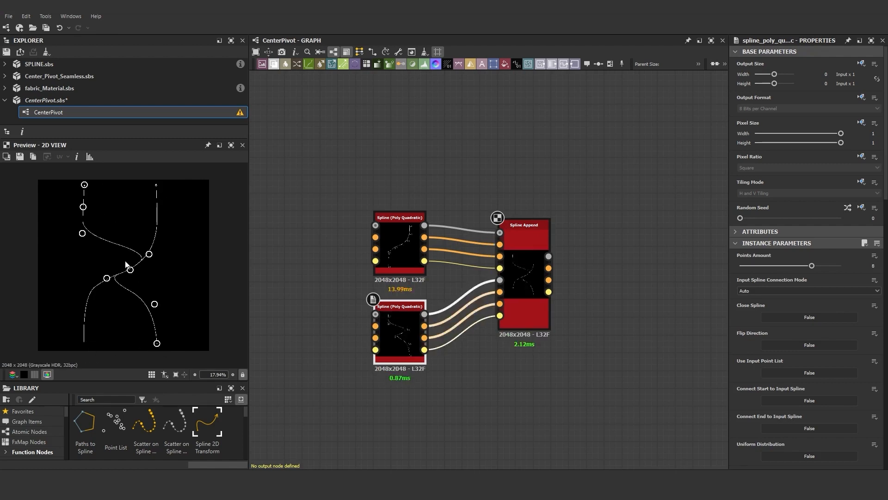
left_click_drag(149, 254, 83, 255)
mouse_move(130, 270)
left_mouse_down()
mouse_move(85, 269)
mouse_move(142, 274)
left_mouse_up()
left_click_drag(87, 268, 87, 224)
left_click_drag(84, 205, 90, 183)
mouse_move(141, 274)
left_mouse_down()
mouse_move(151, 278)
mouse_move(90, 276)
mouse_move(153, 261)
left_mouse_up()
left_click(395, 255)
left_click(400, 327)
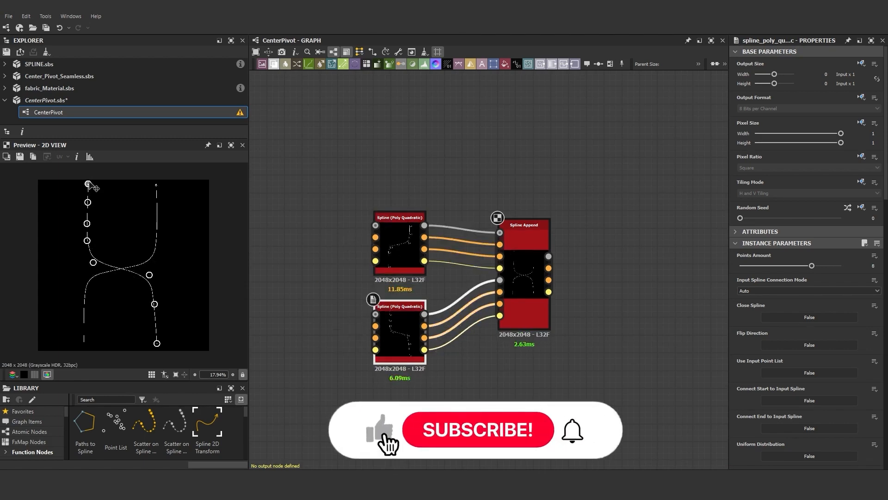
left_click_drag(90, 184, 87, 184)
- Expand the Spline Append's Preview settings and set the preview Thickness to 8
left_click(545, 286)
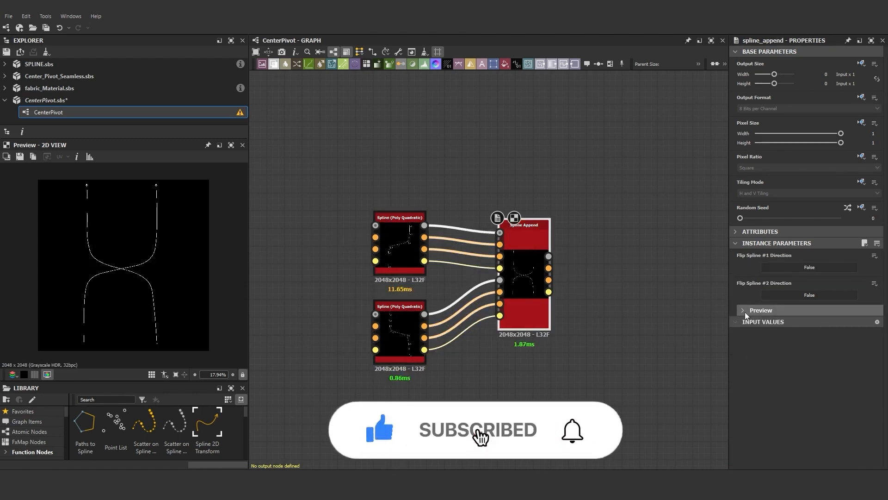
left_click(761, 310)
left_click_drag(788, 415, 841, 413)
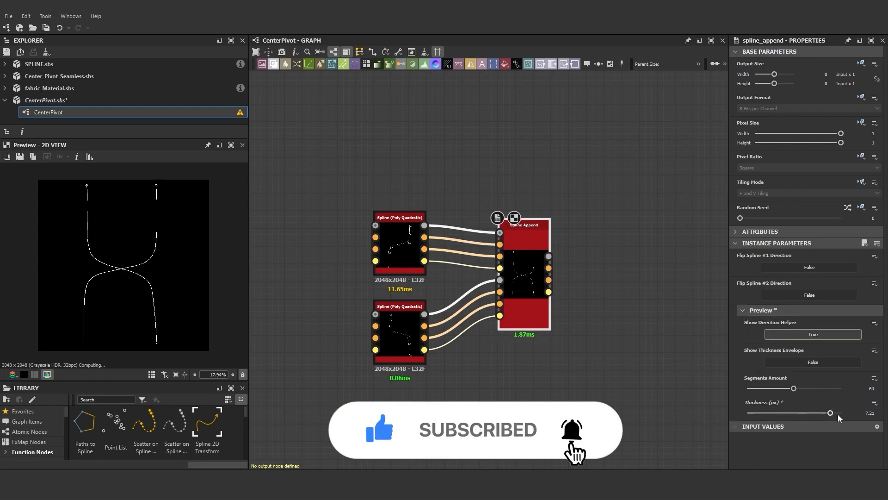
scroll(106, 266, "up", 6)
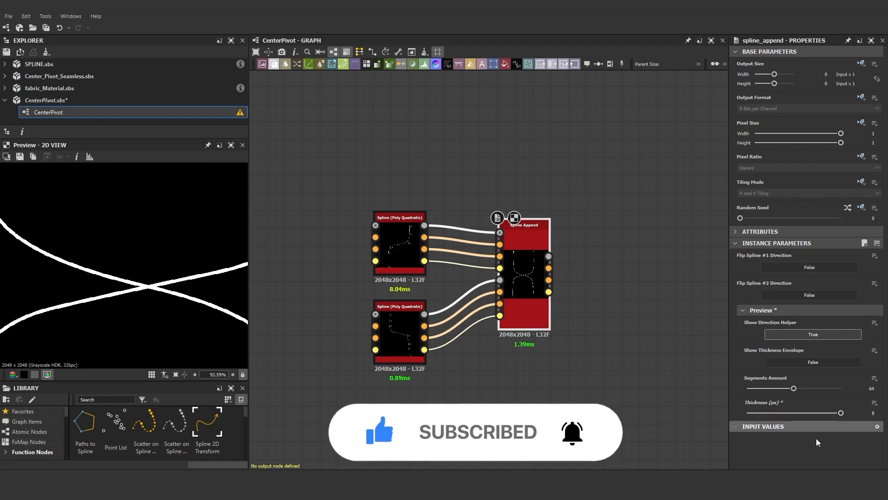
- Adjust the first spline's point heights: p3 to about 0.83, p4 to 0, and p5 to about 0.91
left_click(398, 246)
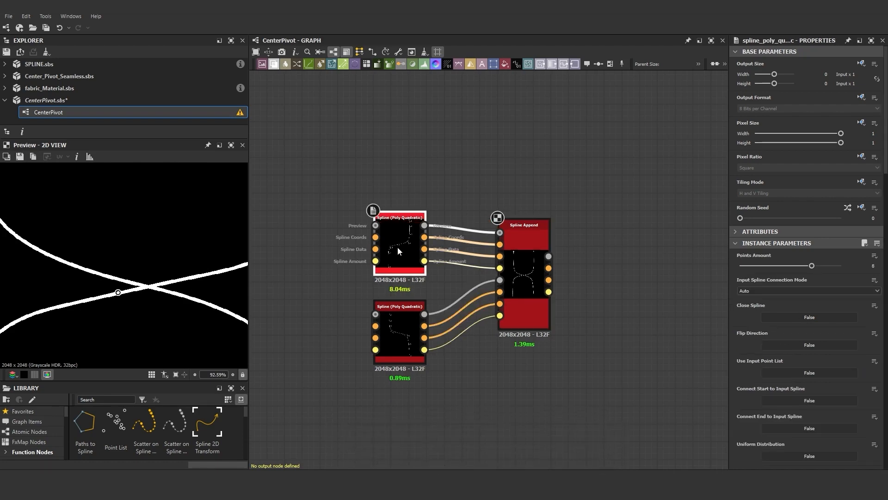
scroll(782, 278, "down", 5)
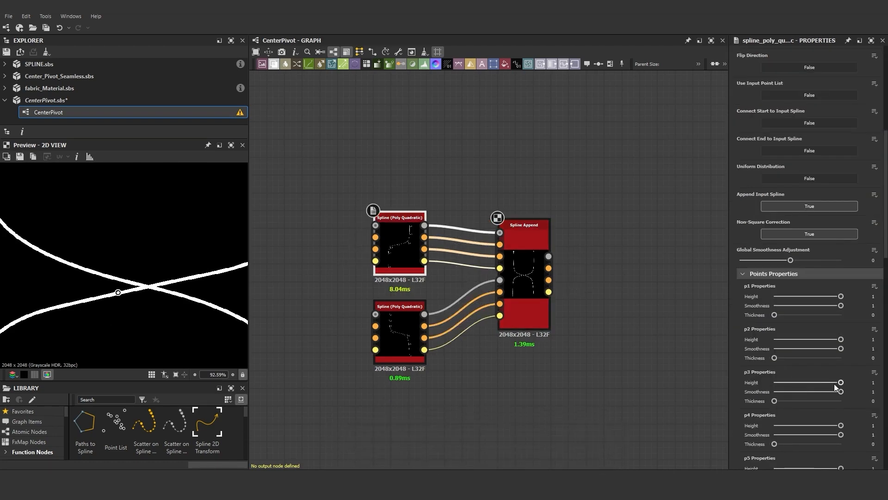
left_click_drag(841, 383, 774, 382)
scroll(163, 263, "down", 5)
left_click(874, 372)
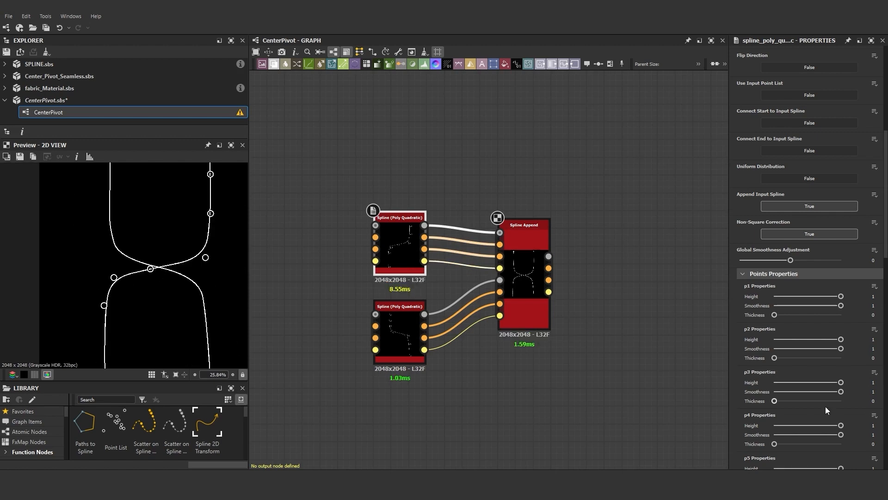
left_click_drag(841, 426, 774, 425)
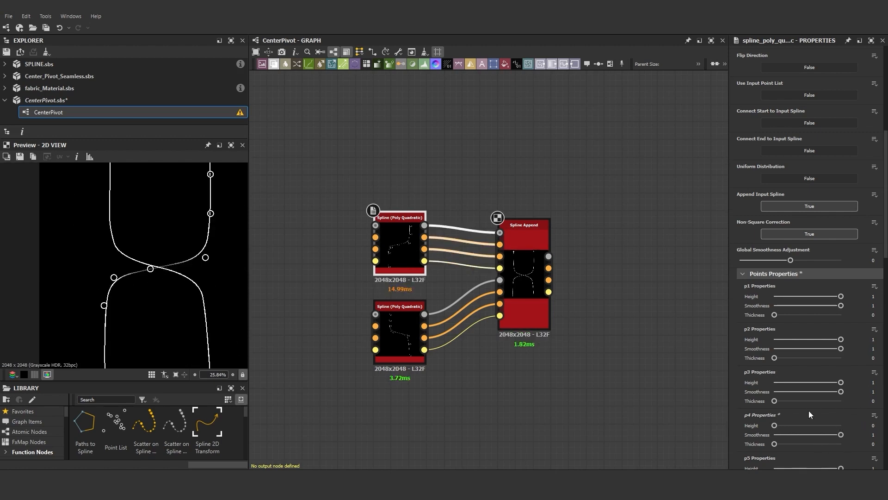
mouse_move(841, 382)
left_mouse_down()
mouse_move(799, 385)
mouse_move(835, 385)
left_mouse_up()
scroll(830, 387, "down", 2)
scroll(143, 288, "down", 6)
scroll(113, 269, "up", 6)
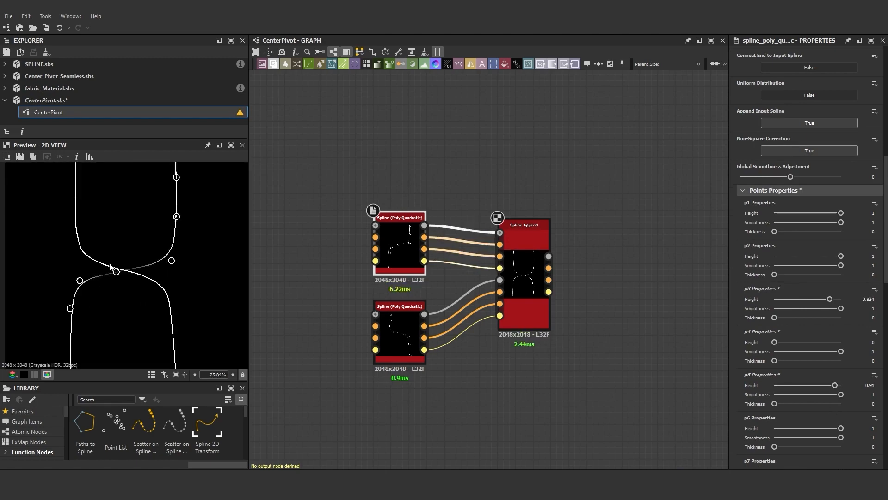
scroll(111, 268, "up", 5)
scroll(132, 274, "down", 6)
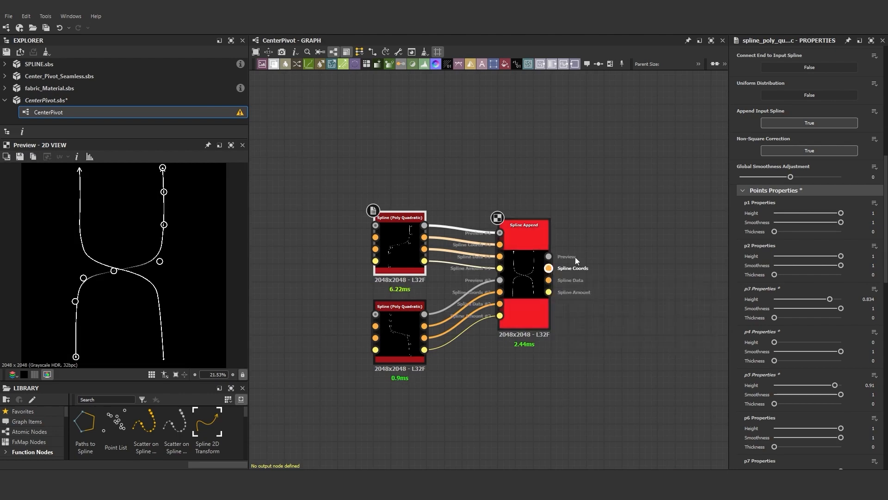
- Connect the Spline Append output to a new Scatter on Spline Grayscale node
left_click_drag(549, 256, 629, 236)
type("scatt")
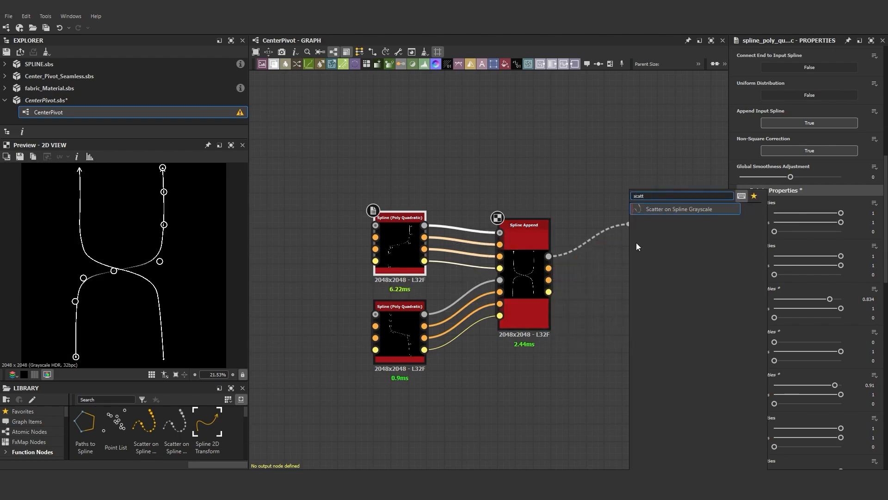
left_click(668, 208)
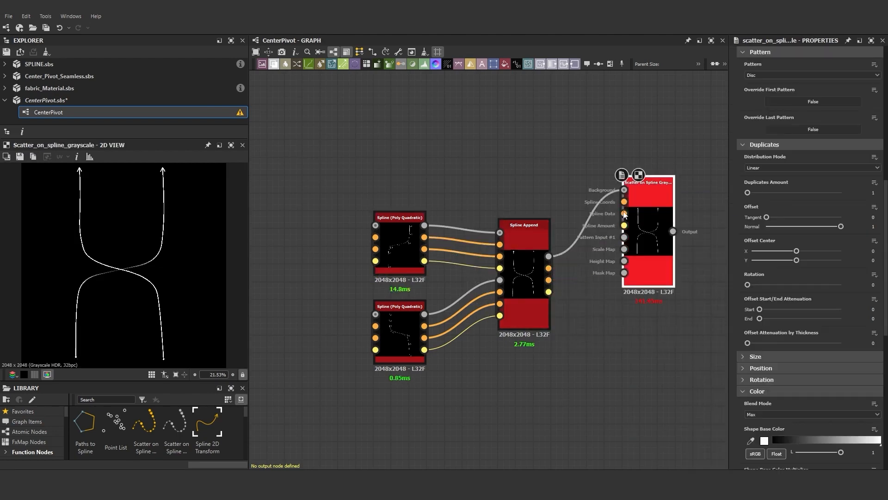
- Rewire the Spline Append outputs into the scatter node's spline inputs and delete the stray connection
left_click_drag(549, 269, 624, 214)
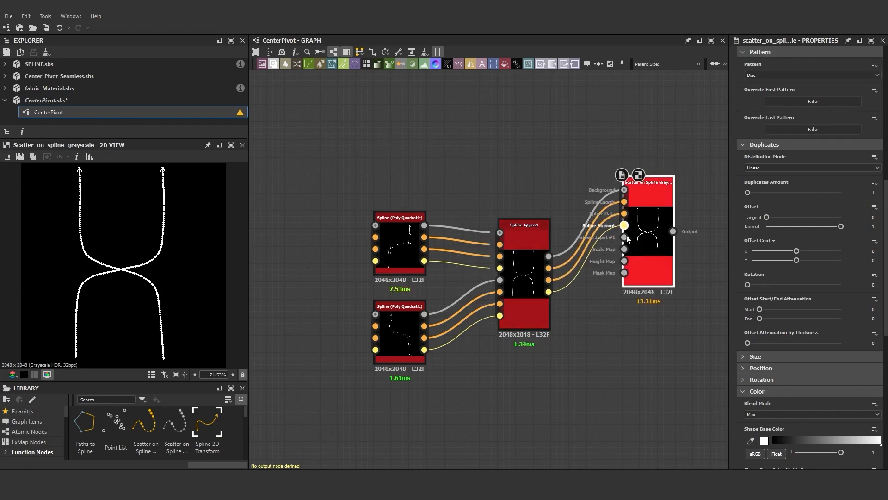
left_click(613, 196)
key("Delete")
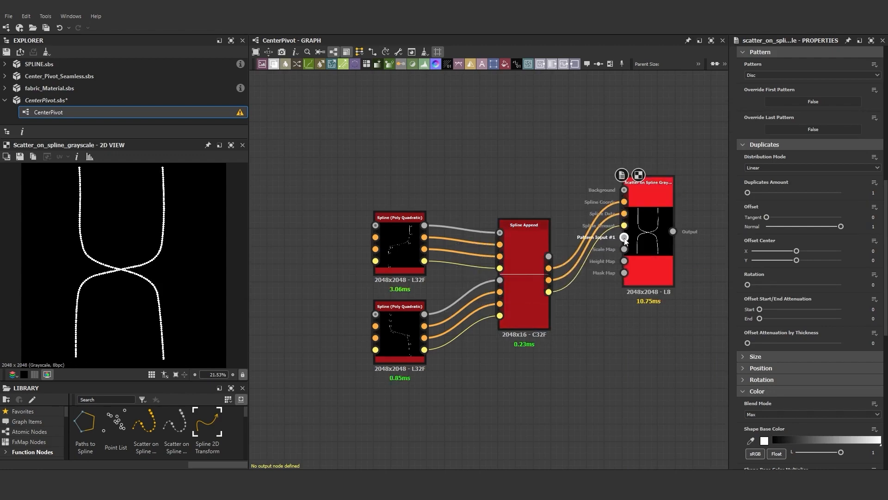
- Set the scatter node's Pattern to Paraboloid
scroll(118, 277, "up", 5)
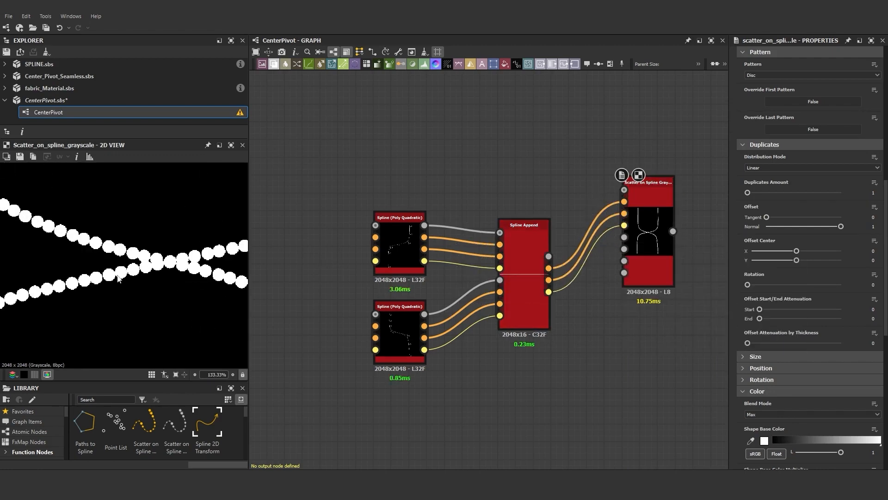
left_click(642, 219)
scroll(826, 367, "down", 6)
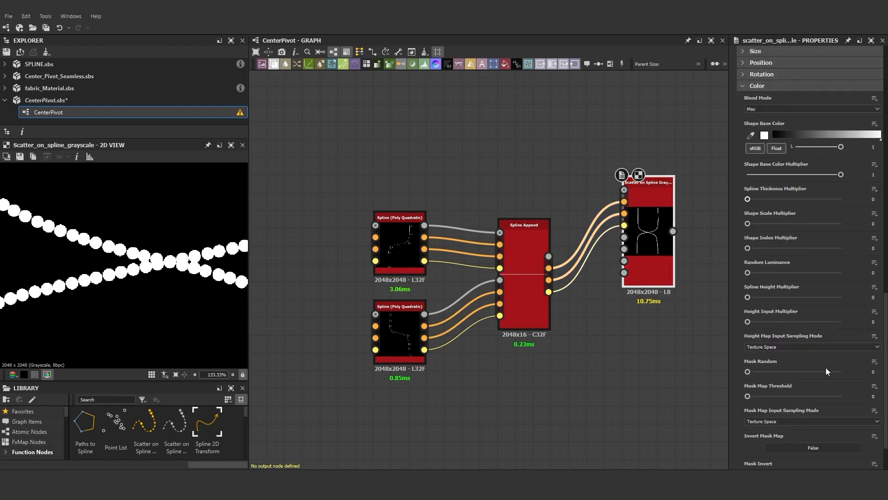
scroll(826, 368, "up", 8)
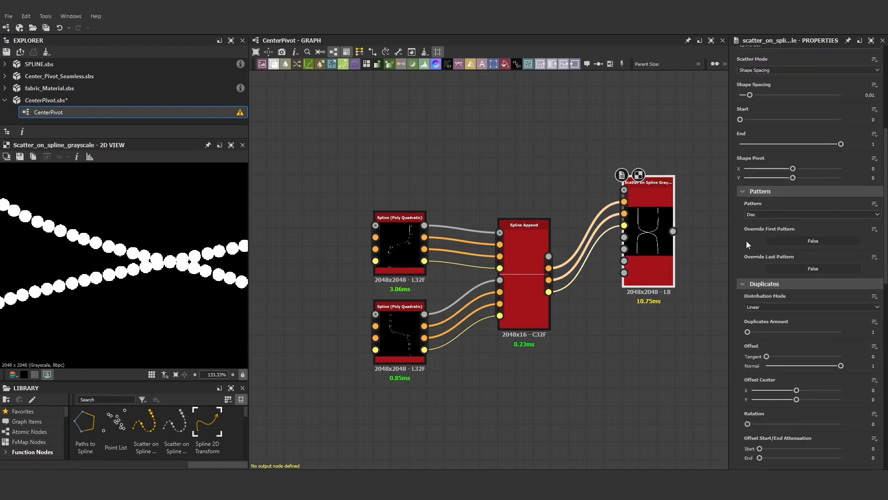
left_click(756, 215)
left_click(757, 240)
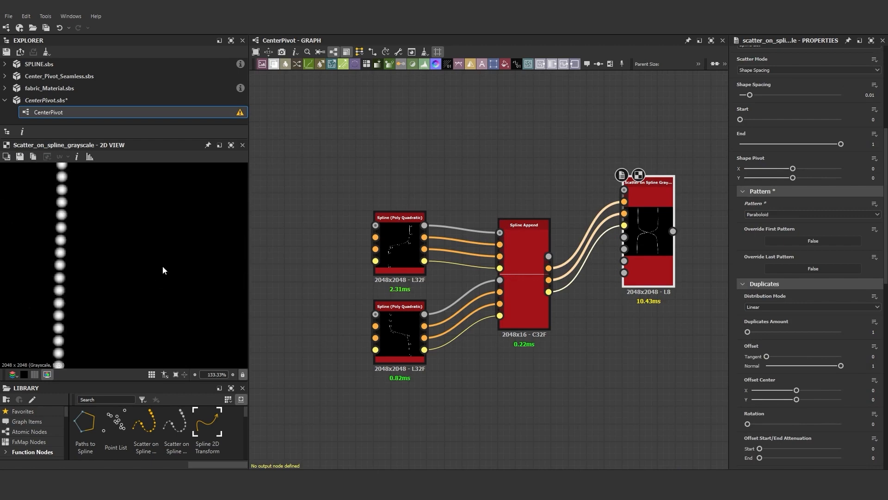
- Try the Square pattern on the scatter node, then switch back to Paraboloid
scroll(168, 265, "down", 3)
scroll(162, 264, "down", 6)
middle_click_drag(190, 325, 143, 259)
scroll(141, 260, "up", 6)
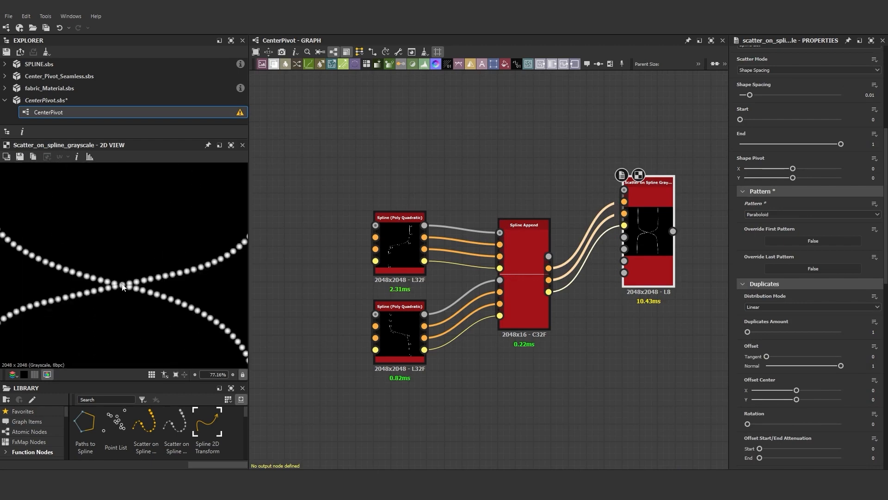
left_click(771, 214)
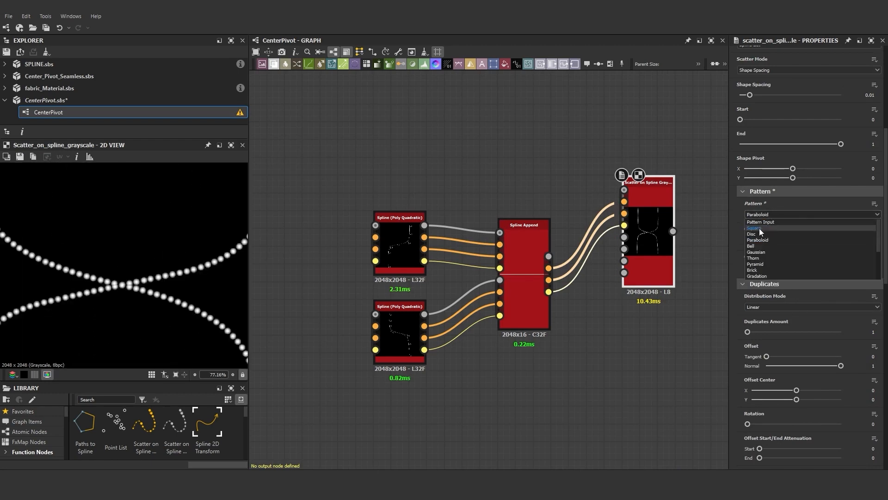
left_click(759, 228)
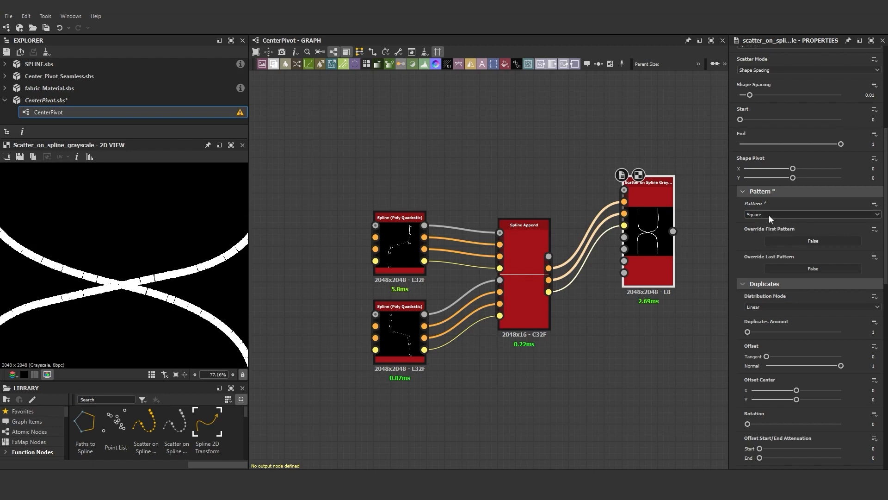
left_click(769, 215)
left_click(765, 238)
- Set the scatter node's Duplicates Amount to 4
scroll(225, 254, "down", 5)
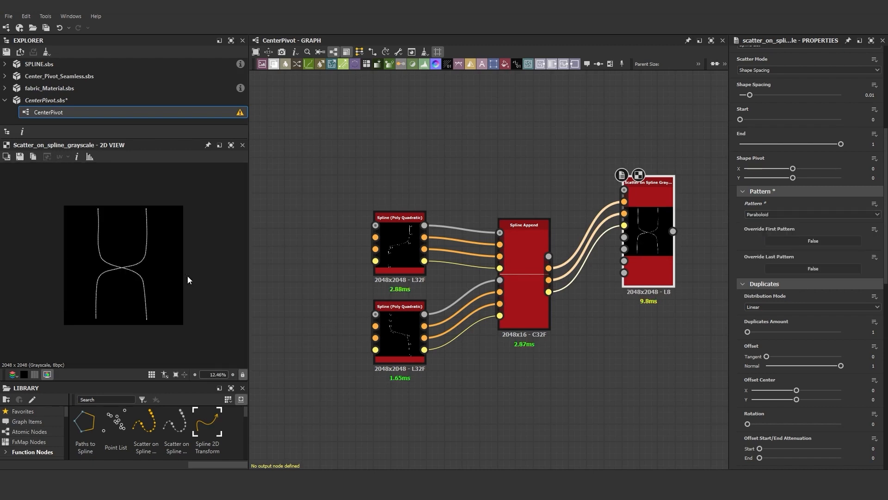
scroll(101, 247, "up", 3)
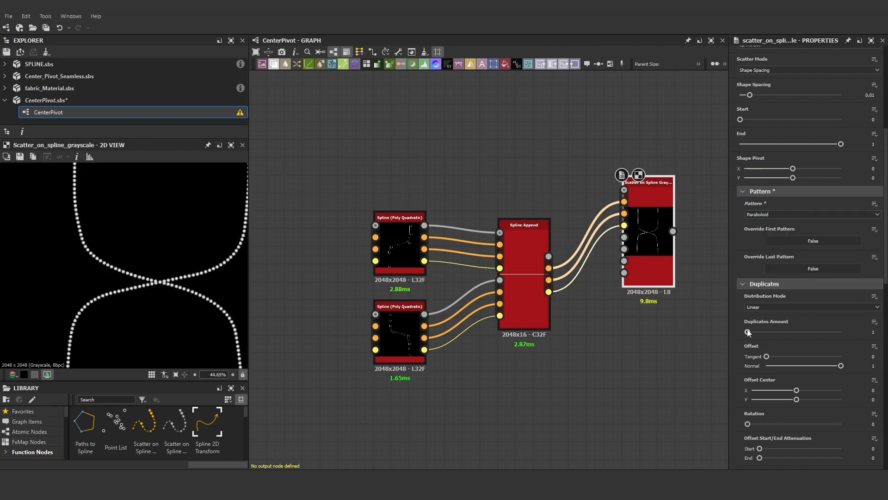
left_click_drag(748, 333, 779, 332)
scroll(148, 302, "up", 2)
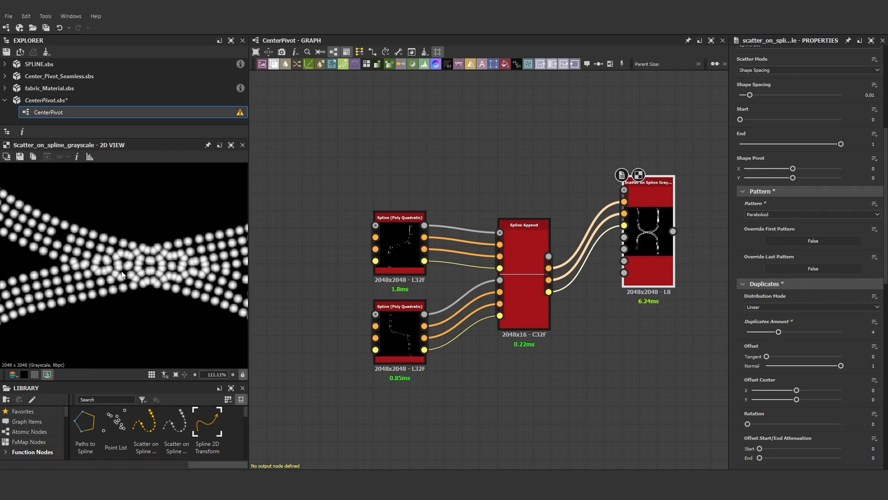
- Set the scatter node's Spline Height Multiplier to 1
scroll(98, 205, "down", 5)
scroll(99, 204, "up", 6)
scroll(803, 351, "down", 8)
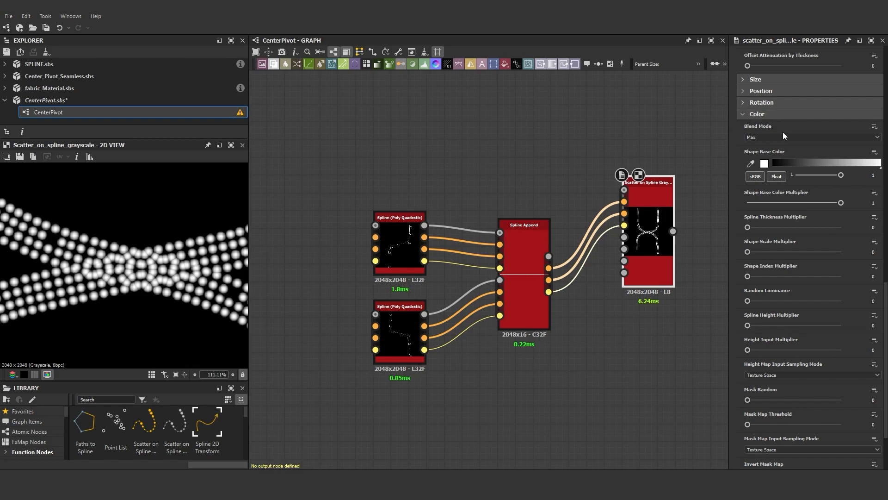
scroll(790, 302, "down", 2)
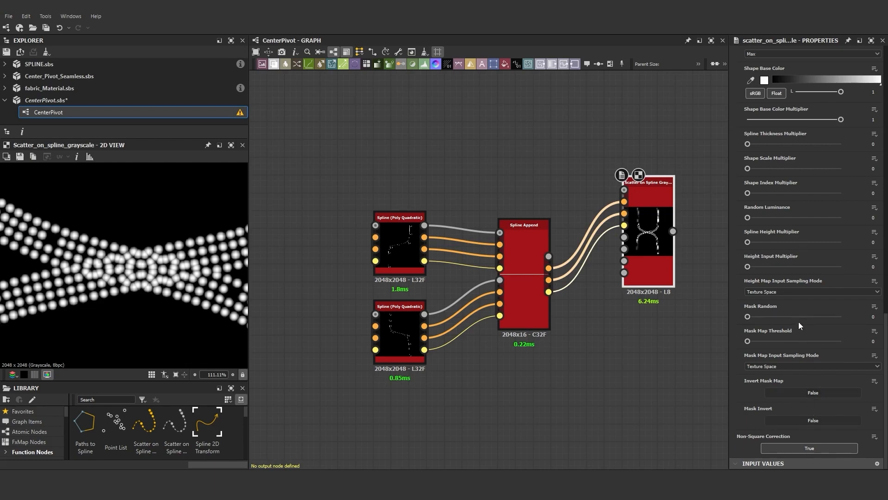
scroll(799, 321, "up", 1)
left_click_drag(749, 295, 868, 275)
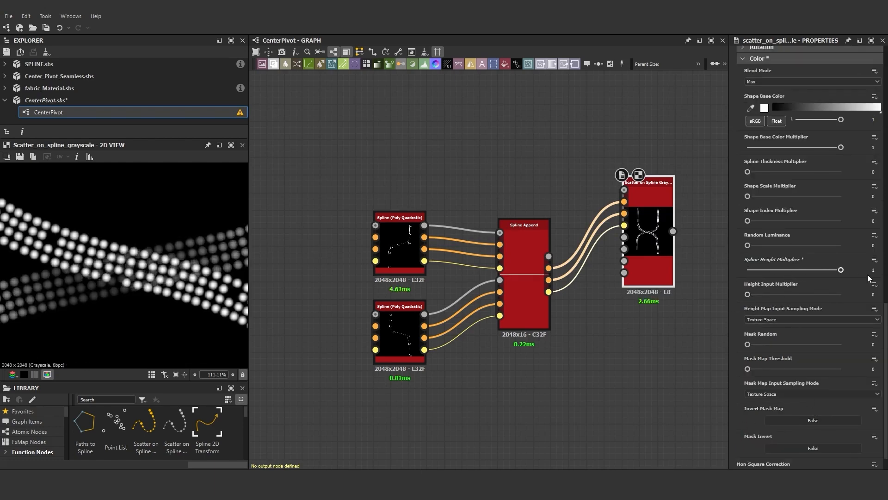
- Set the new Polygon node's Sides to 3 to make a triangle
scroll(181, 281, "down", 5)
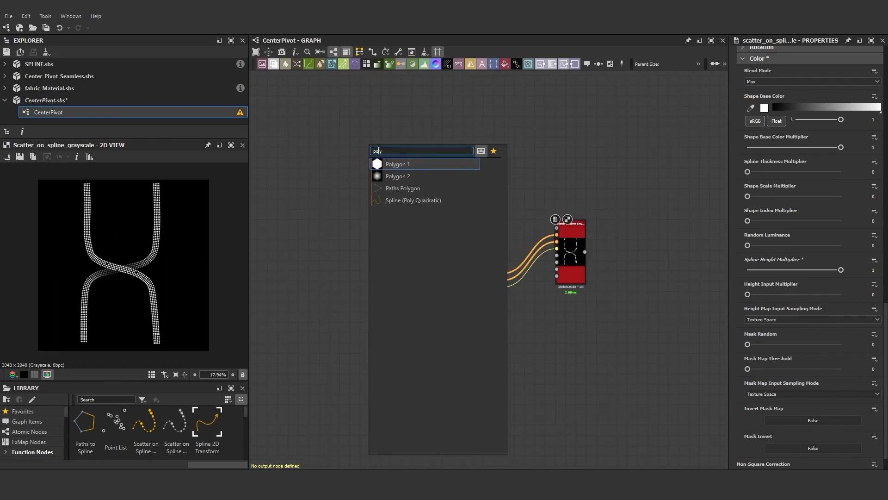
left_click(381, 166)
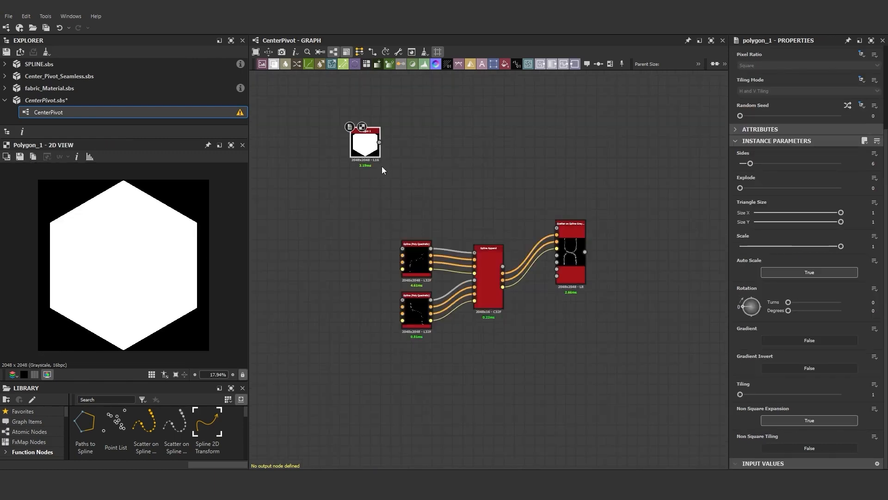
left_click_drag(750, 164, 740, 164)
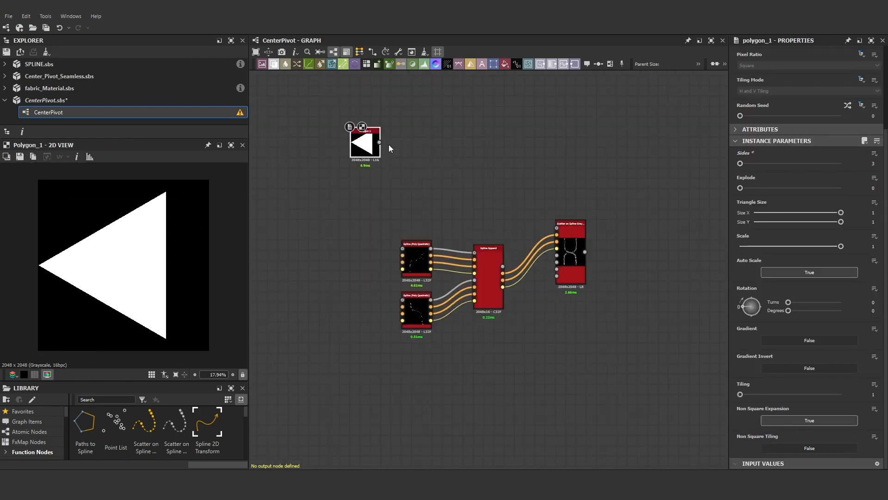
- Duplicate the triangle polygon, add a Transformation 2D after the copy and shift it horizontally to X about -0.14
key("ctrl+c")
key("ctrl+v")
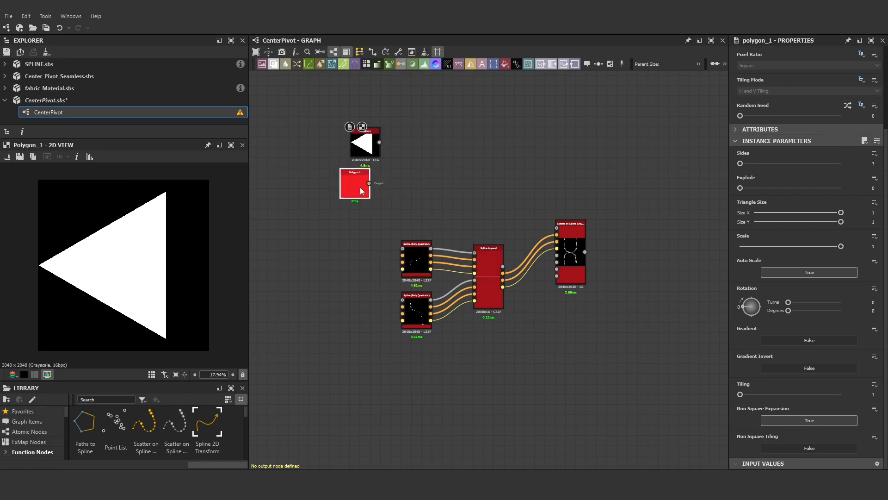
left_click_drag(429, 186, 429, 186)
left_click(461, 207)
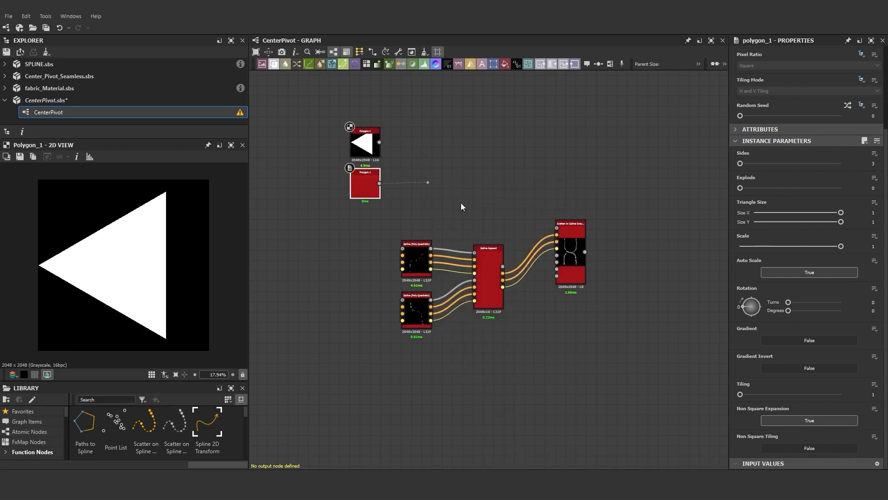
left_click_drag(113, 255, 137, 255)
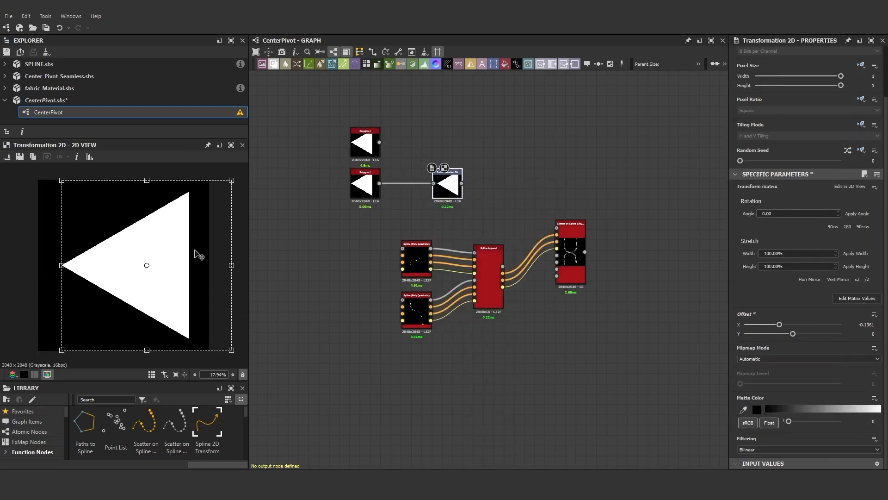
- Add a Blend node combining both triangles and set its Blending Mode to Subtract
key("space")
left_click(536, 188)
left_click_drag(511, 145, 521, 156)
left_click_drag(462, 183, 505, 146)
left_click(766, 279)
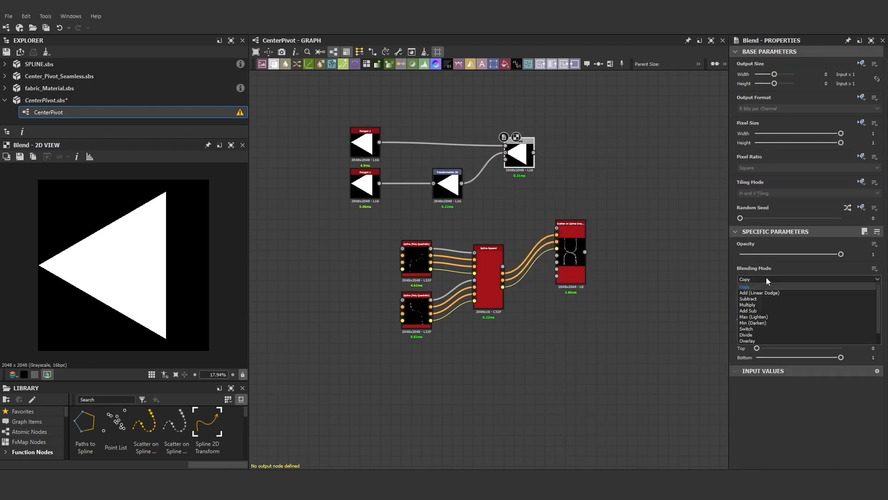
left_click(759, 297)
- Swap the Blend node's inputs back and forth to compare the subtraction results
key("x")
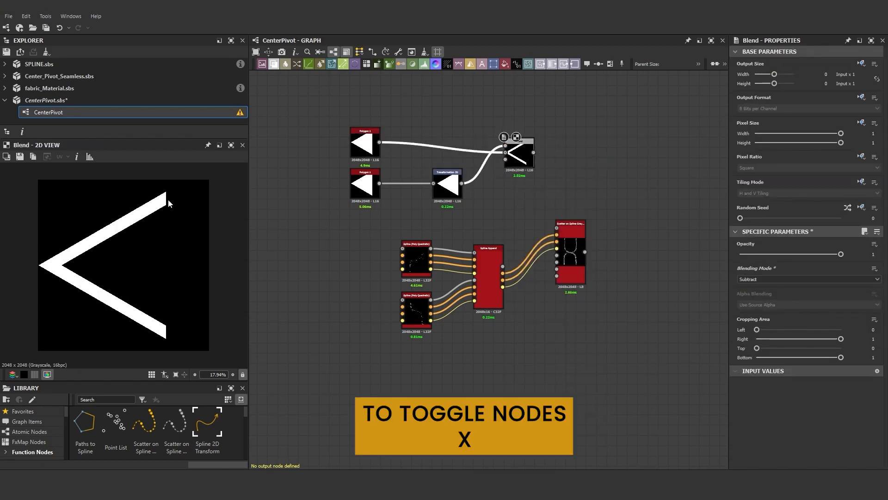
scroll(501, 151, "up", 5)
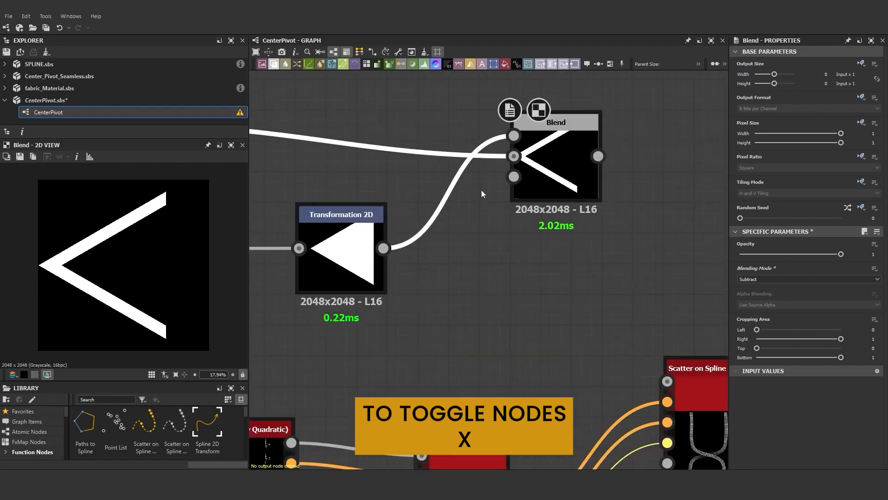
key("x")
left_click_drag(473, 146, 481, 186)
key("x")
scroll(422, 246, "down", 7)
scroll(460, 229, "up", 2)
- Add a Directional Warp node after the Blend output
left_click_drag(474, 220, 513, 209)
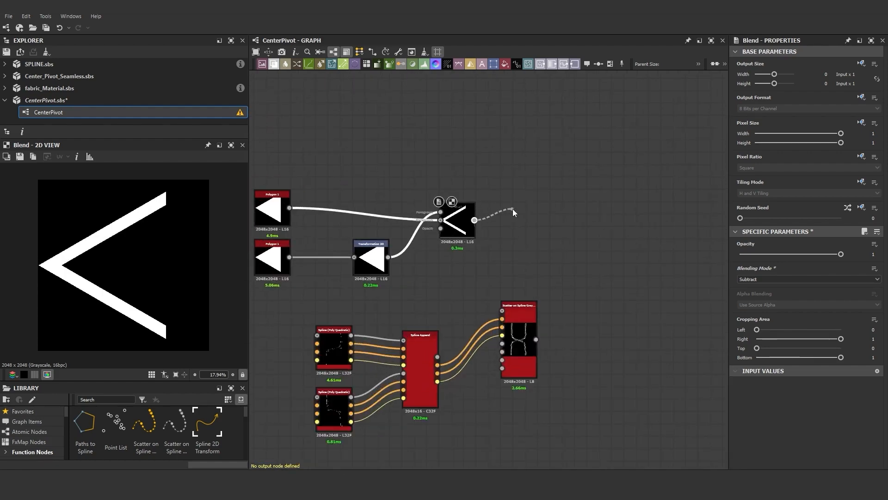
type("warp")
left_click(537, 209)
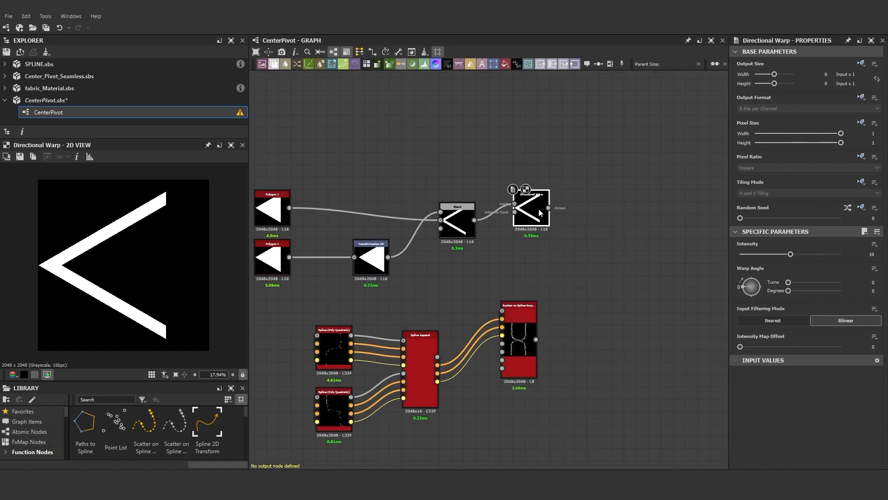
- Add a Perlin Noise, plug it into the Directional Warp's intensity input and set Intensity to about 18.17
left_click(440, 282)
key("space")
type("perli")
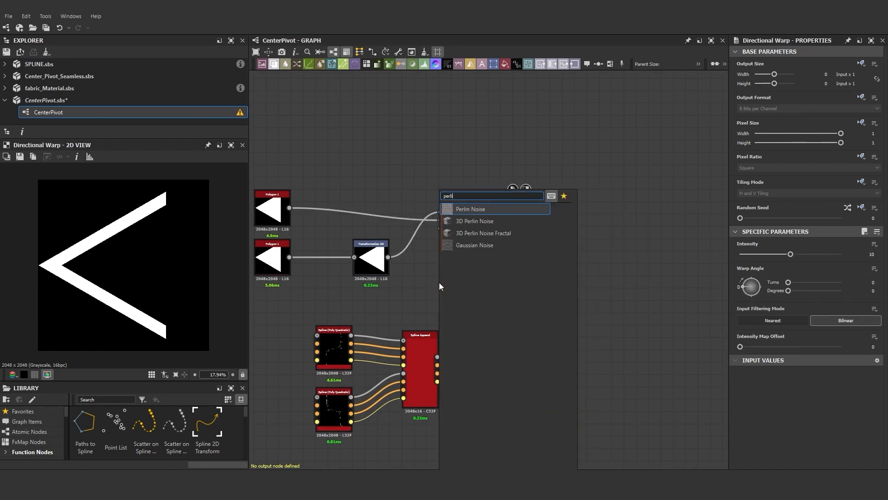
left_click(472, 210)
left_click_drag(462, 282, 529, 214)
left_click(531, 211)
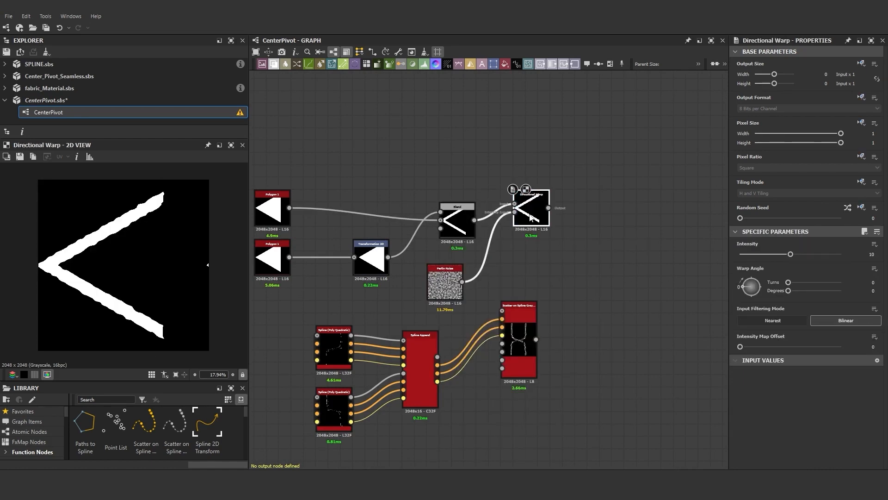
left_click_drag(791, 254, 833, 257)
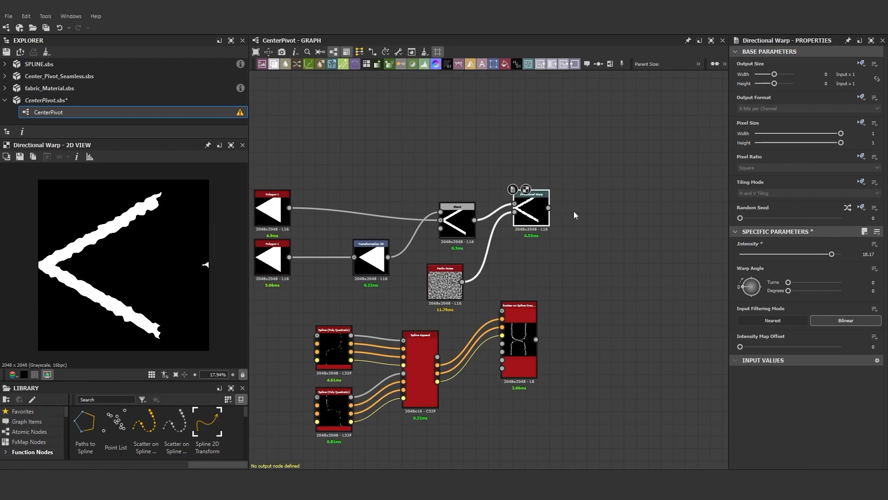
- Add a Warp node after the Directional Warp, drive it with the Perlin Noise and set Intensity to 0.2
left_click_drag(609, 200, 610, 199)
type("war")
left_click(634, 221)
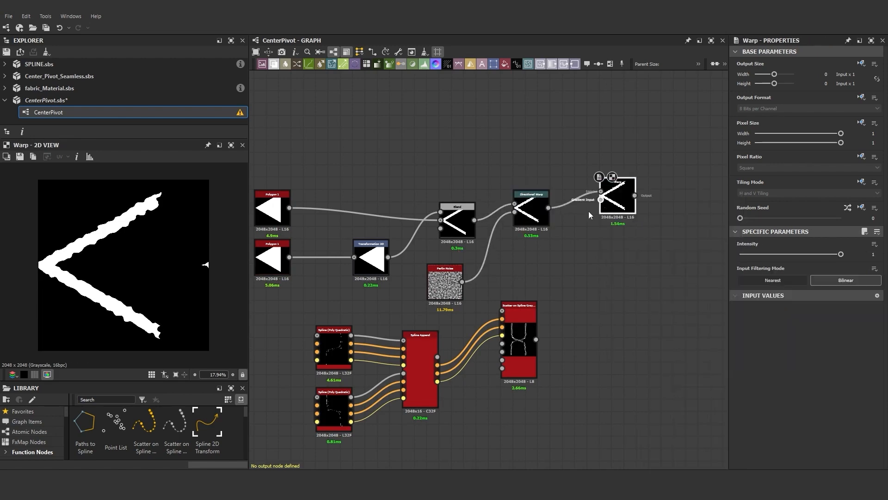
left_click_drag(462, 282, 602, 200)
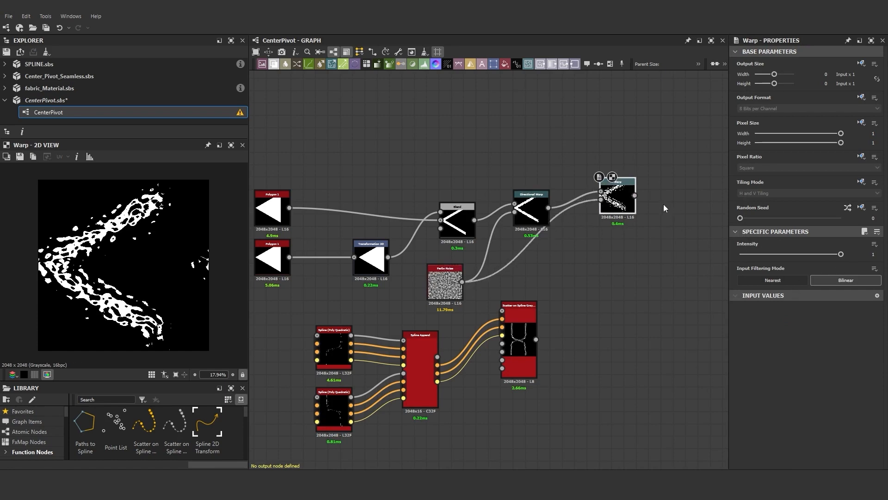
left_click_drag(841, 256, 761, 261)
- Rearrange the chevron-pattern nodes into a compact group above the spline nodes
scroll(353, 278, "down", 3)
left_click_drag(300, 183, 501, 266)
left_click(399, 271, "ctrl")
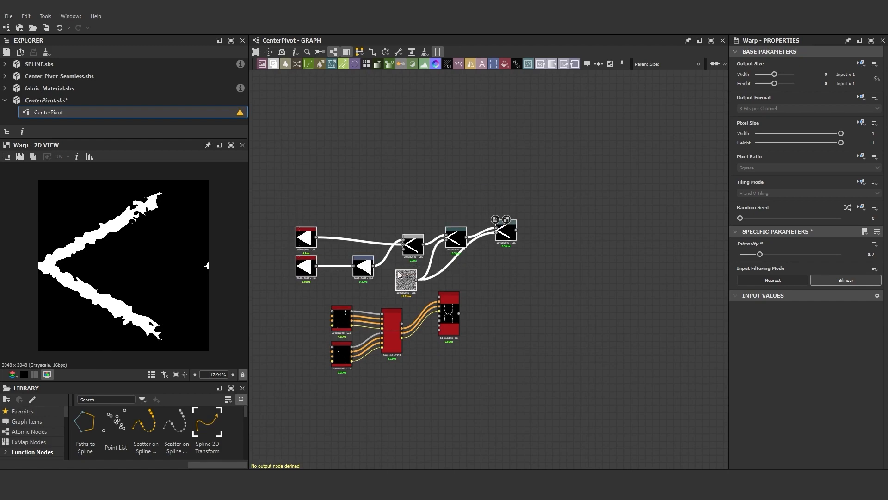
left_click_drag(399, 274, 306, 239)
scroll(364, 254, "down", 4)
middle_click_drag(364, 255, 417, 266)
scroll(417, 265, "up", 4)
left_click_drag(467, 208, 451, 277)
left_click(450, 252)
scroll(502, 312, "up", 6)
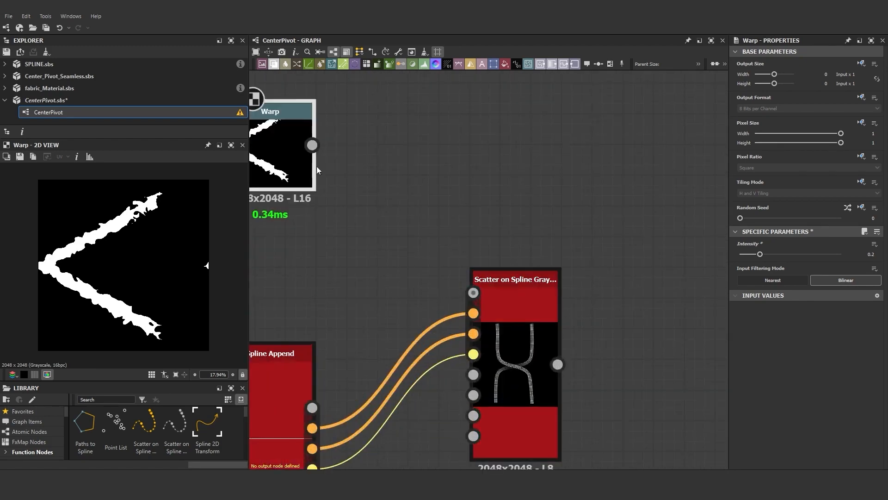
- Connect the Warp output to the Scatter on Spline's Pattern Input #1 and set its Pattern to Pattern Input
left_click_drag(312, 145, 473, 375)
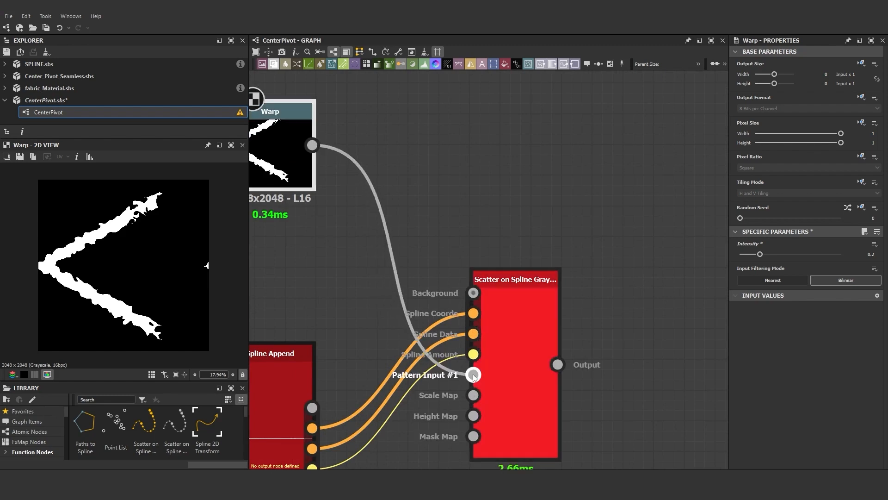
double_click(516, 360)
scroll(138, 272, "up", 5)
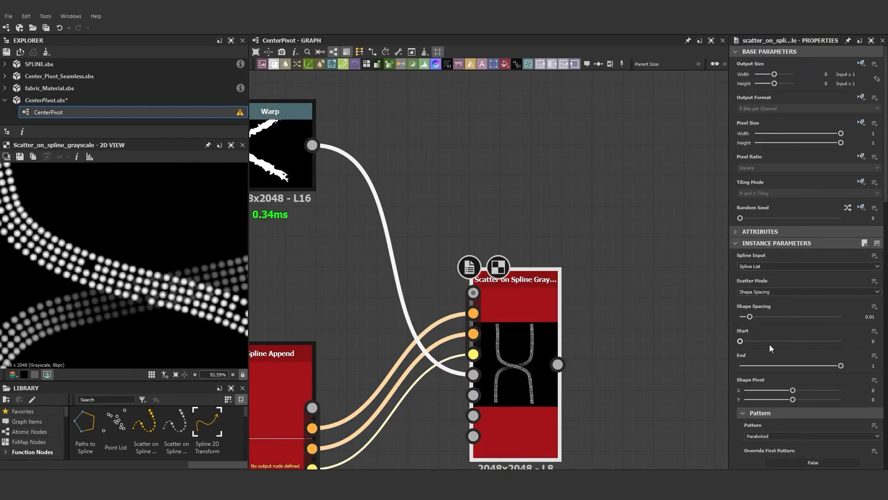
scroll(770, 344, "down", 3)
left_click(763, 269)
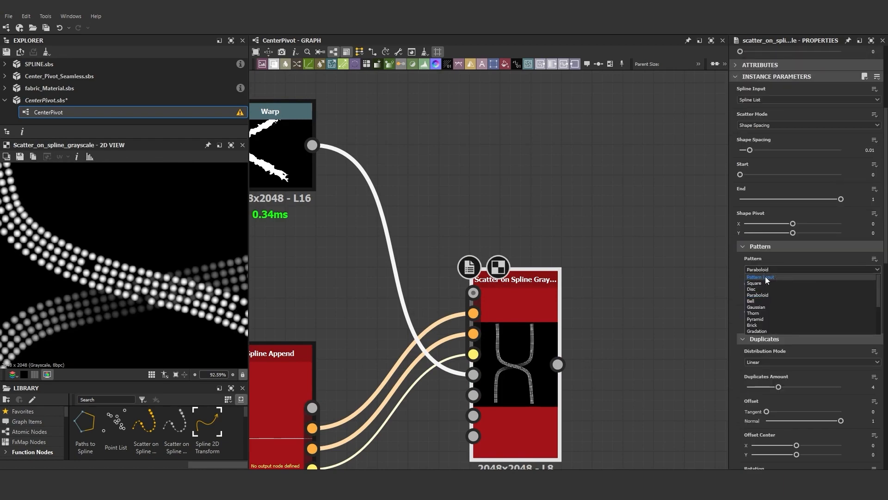
left_click(764, 277)
- Set the Scatter on Spline's Scale to 0.04
scroll(51, 261, "down", 4)
scroll(51, 262, "up", 8)
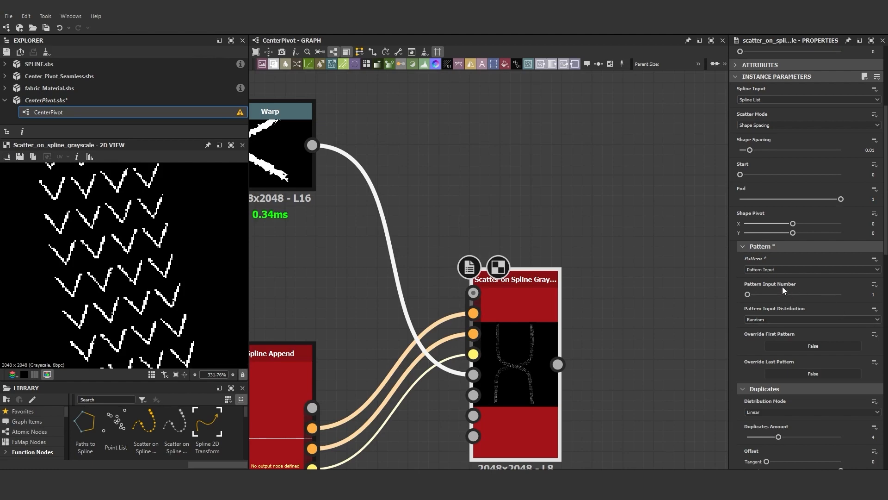
scroll(159, 301, "down", 10)
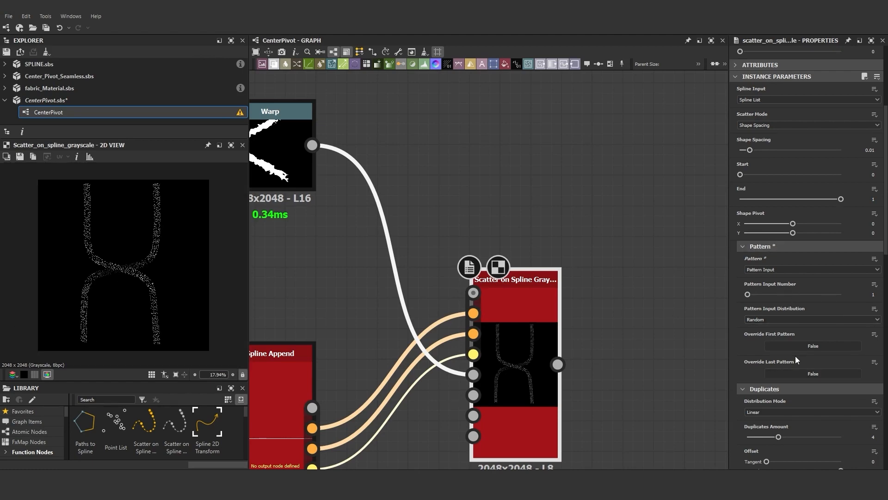
scroll(795, 356, "down", 10)
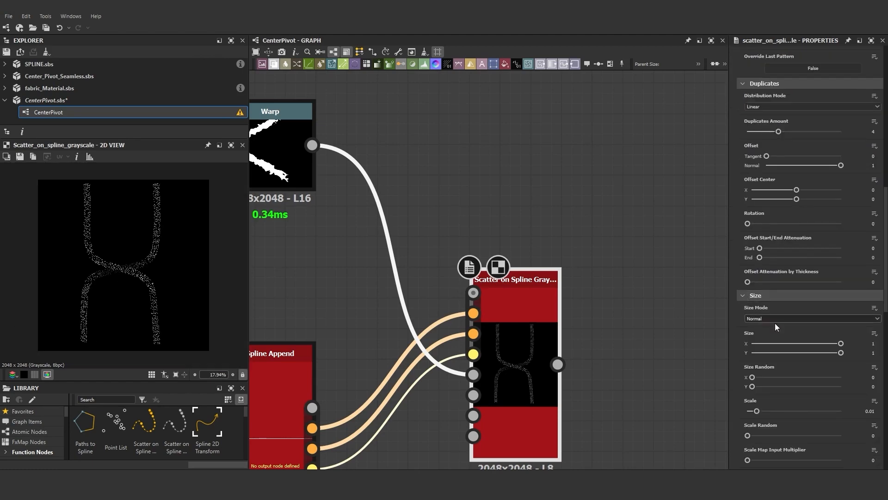
left_click_drag(757, 411, 779, 412)
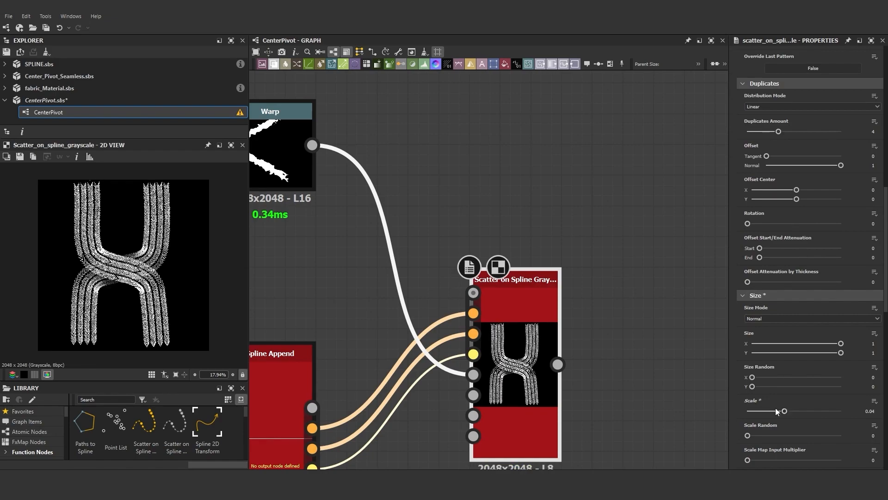
- Reshape the first Spline (Poly Quadratic) by moving its control points in the 2D view
scroll(70, 253, "up", 5)
scroll(71, 248, "down", 5)
scroll(95, 190, "up", 4)
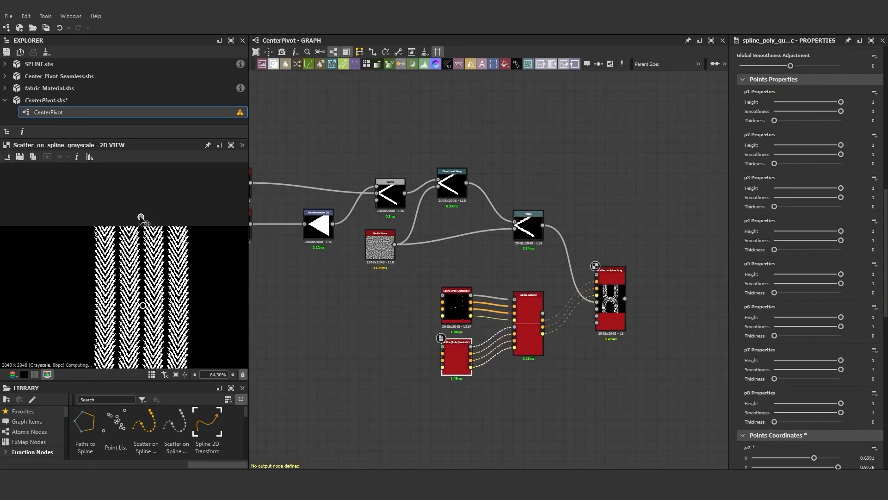
scroll(137, 239, "down", 4)
left_click(458, 307)
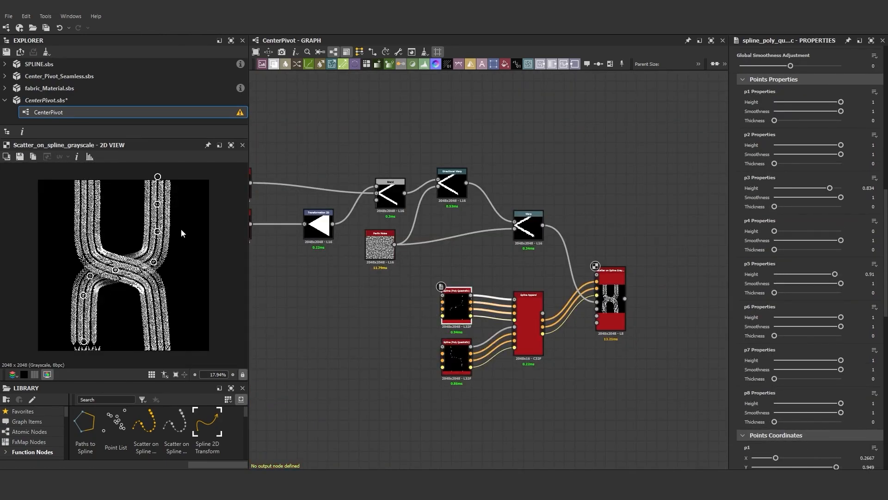
scroll(134, 278, "up", 5)
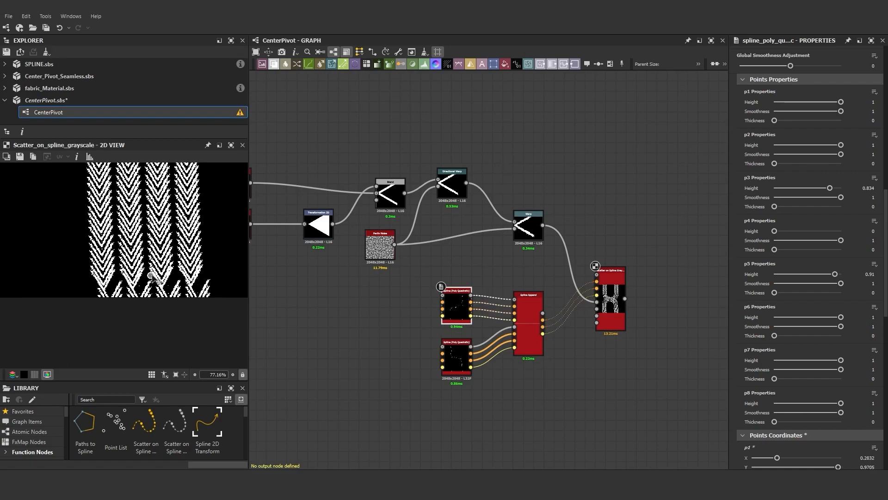
left_click_drag(152, 276, 134, 296)
scroll(134, 297, "down", 6)
middle_click_drag(142, 216, 77, 305)
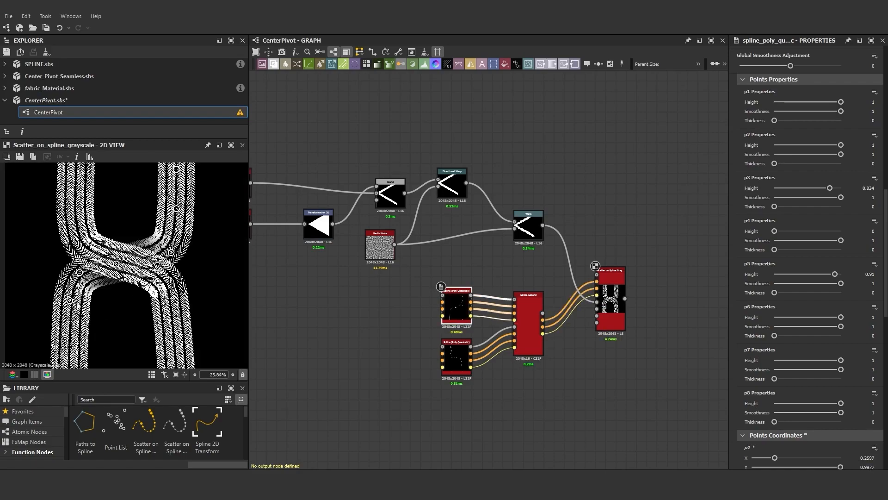
scroll(118, 287, "down", 3)
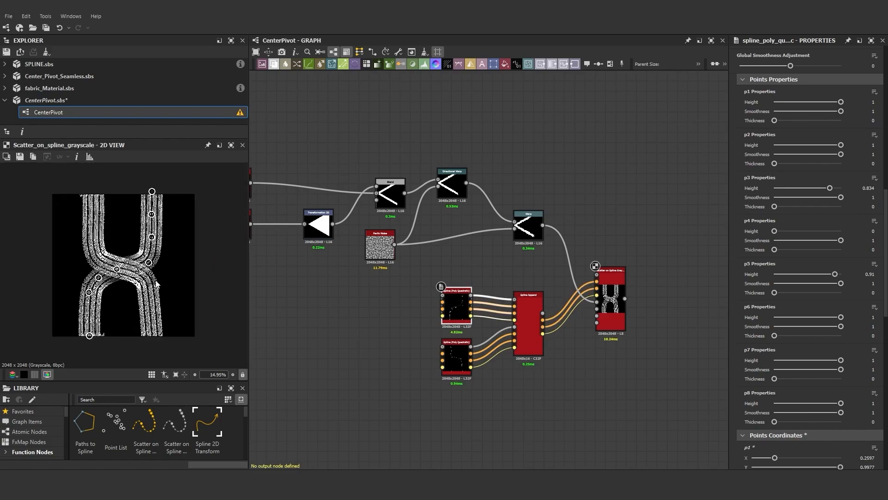
scroll(155, 278, "up", 2)
scroll(148, 271, "down", 2)
scroll(101, 211, "up", 3)
middle_click_drag(100, 210, 166, 207)
- Reshape the second Spline (Poly Quadratic) by moving its control points in the 2D view
left_click(458, 356)
scroll(79, 208, "up", 3)
left_click_drag(141, 346, 143, 346)
left_click_drag(142, 303, 138, 302)
left_click_drag(142, 188, 135, 193)
left_click_drag(143, 250, 141, 251)
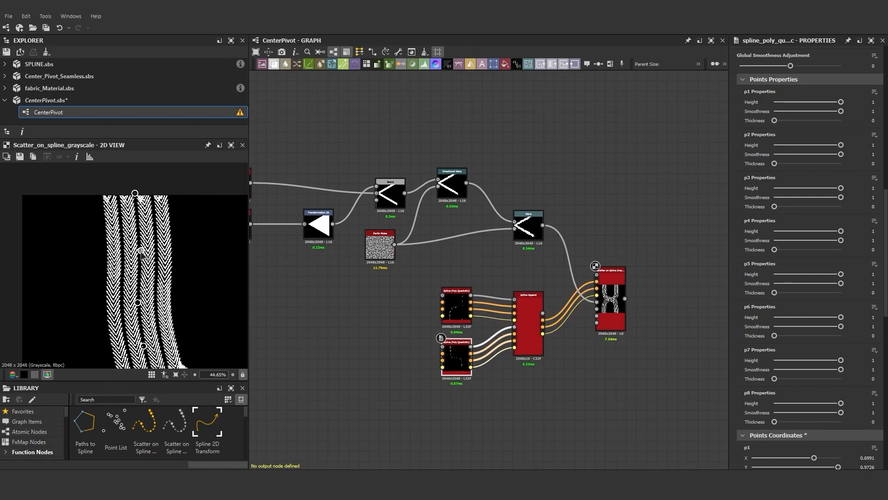
scroll(116, 192, "up", 4)
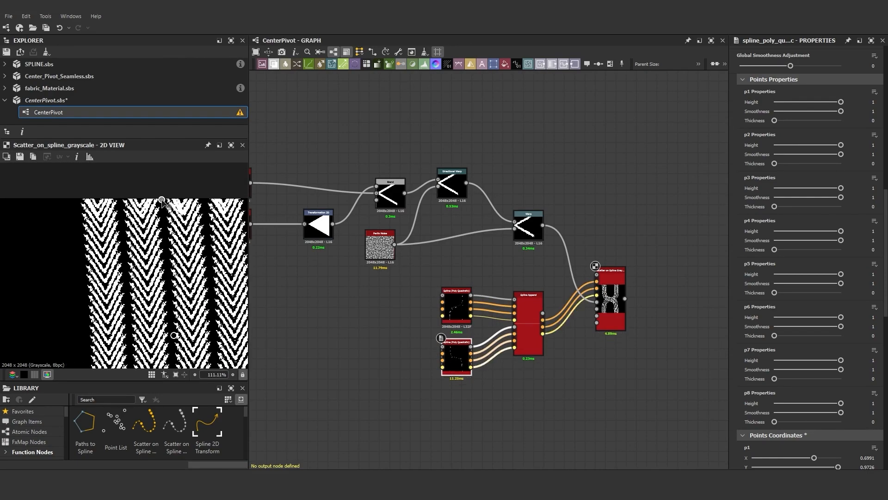
key("f")
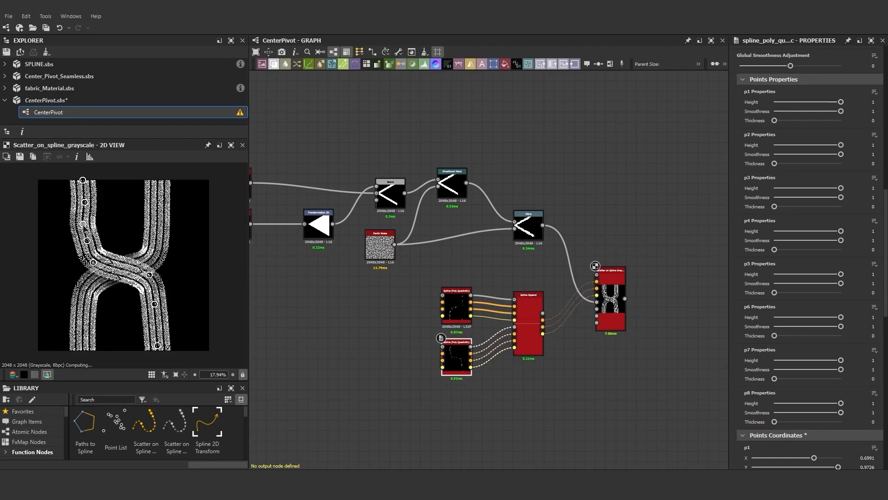
left_click_drag(88, 244, 95, 263)
scroll(116, 268, "up", 1)
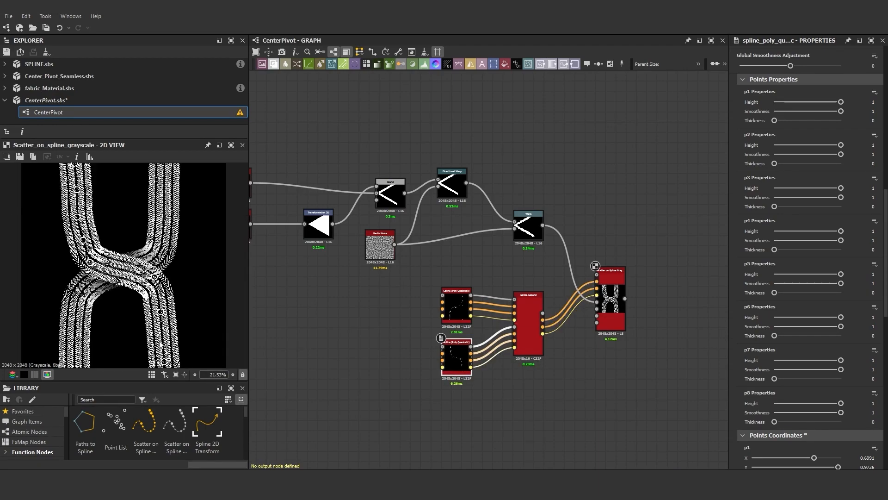
scroll(116, 269, "down", 2)
scroll(624, 314, "down", 2)
scroll(604, 308, "up", 4)
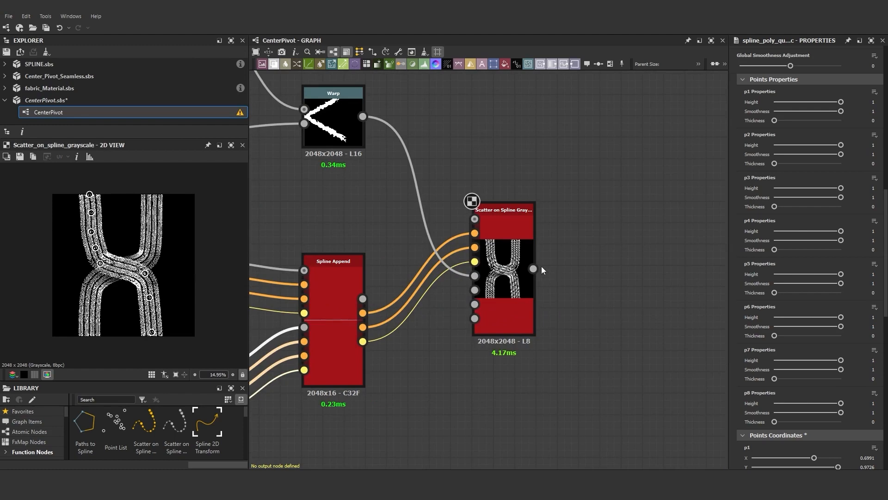
- Add a Tile Generator node connected to the Scatter on Spline output
left_click_drag(534, 268, 676, 229)
type("tile")
left_click(612, 207)
- Insert a Safe Transform Grayscale node after the scatter, then delete it
key("space")
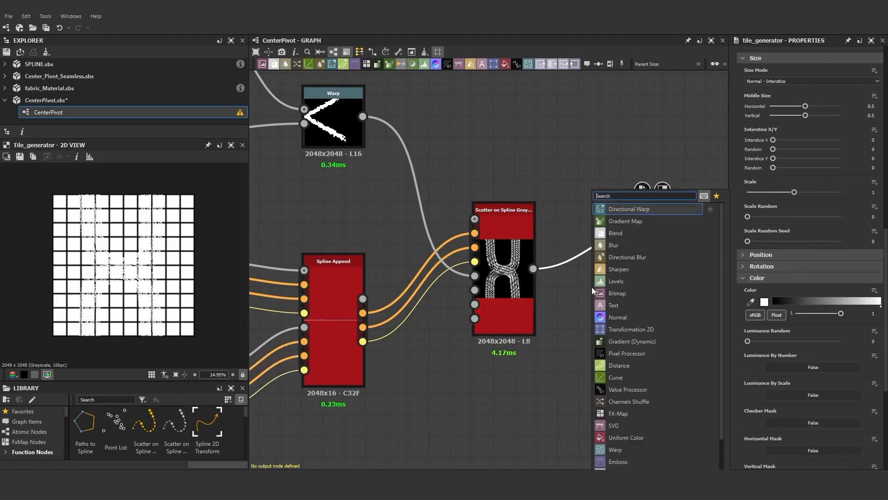
type("safe")
left_click(620, 210)
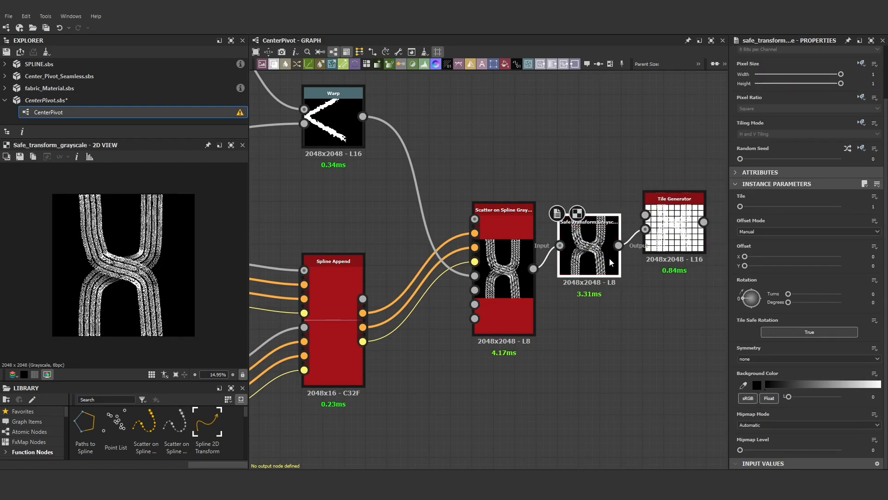
key("Delete")
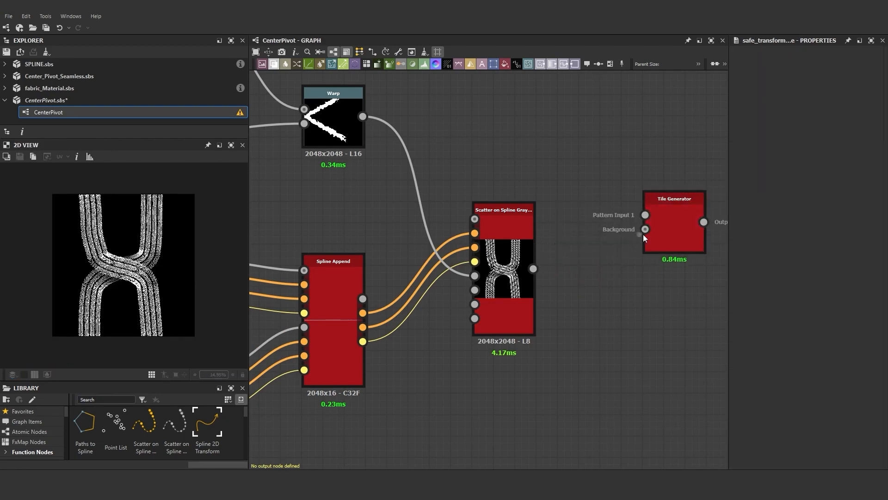
- Rewire the scatter output into the Tile Generator's Pattern Input 1 through a new Safe Transform Grayscale node
left_click_drag(645, 229, 534, 268)
left_click_drag(596, 209, 603, 277)
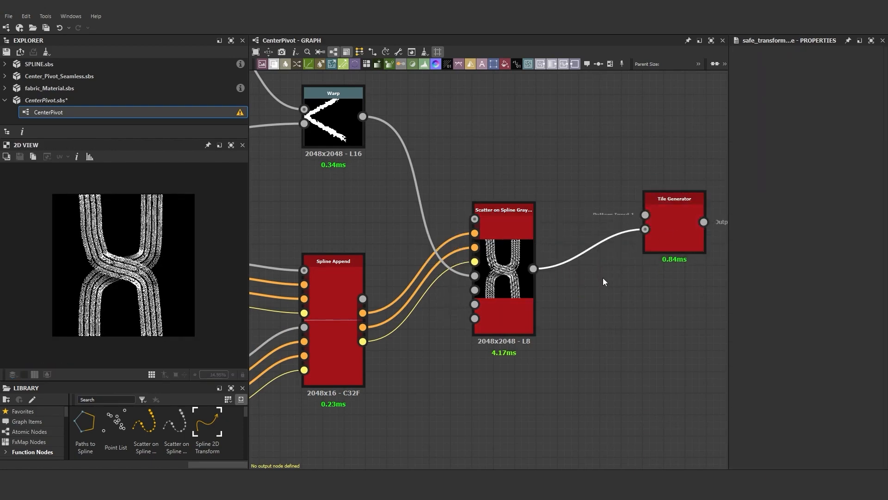
key("Delete")
left_click_drag(533, 269, 649, 204)
left_click_drag(584, 178, 594, 270)
key("space")
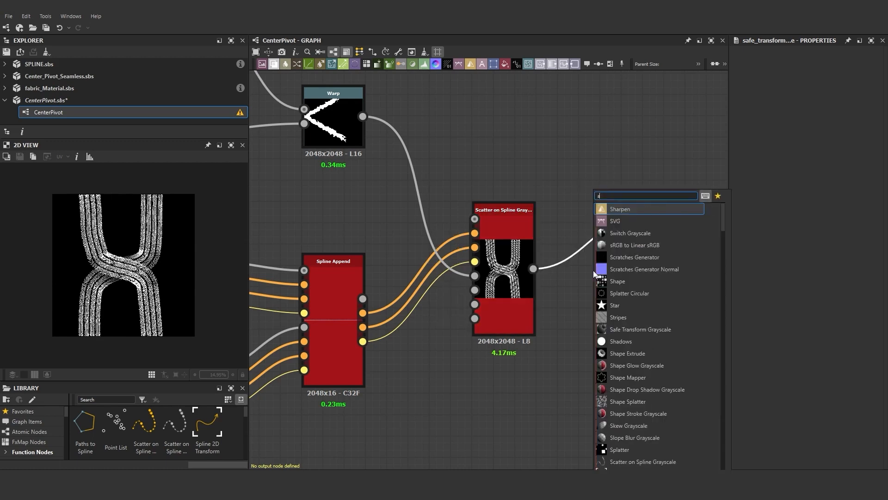
type("safe")
left_click(626, 208)
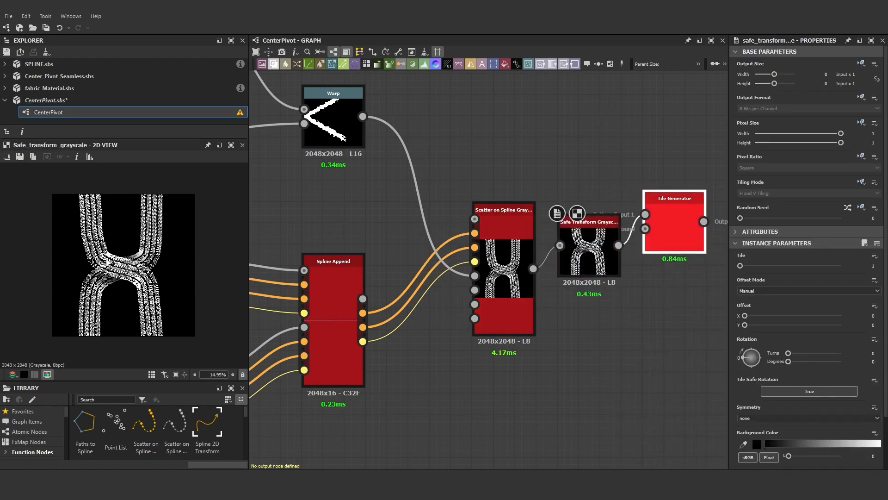
- Set the Tile Generator's Pattern to Image Input
left_click(674, 229)
left_click(787, 355)
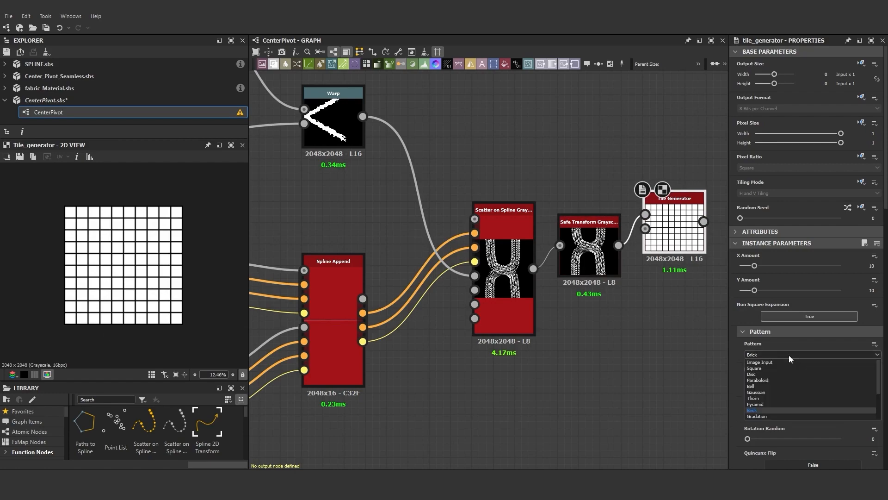
left_click(764, 359)
- Set the Tile Generator's X Amount and Y Amount to 5
scroll(128, 244, "up", 5)
scroll(128, 244, "down", 4)
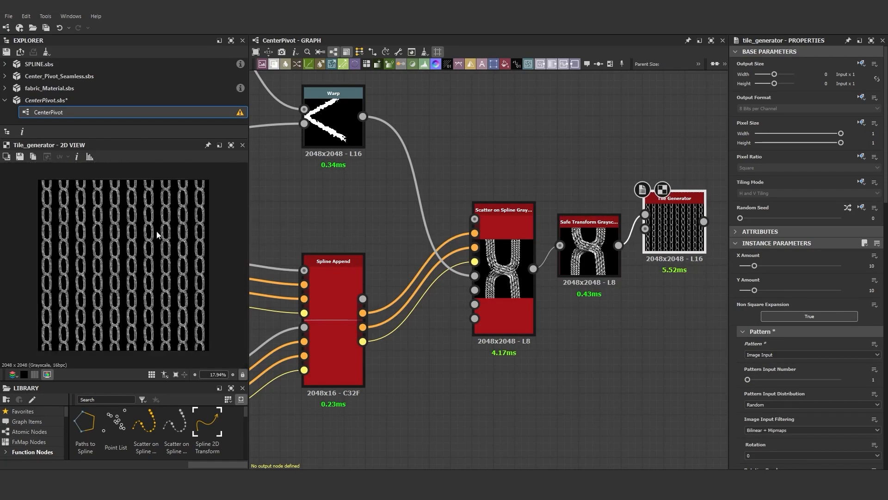
scroll(99, 205, "up", 6)
scroll(137, 214, "up", 3)
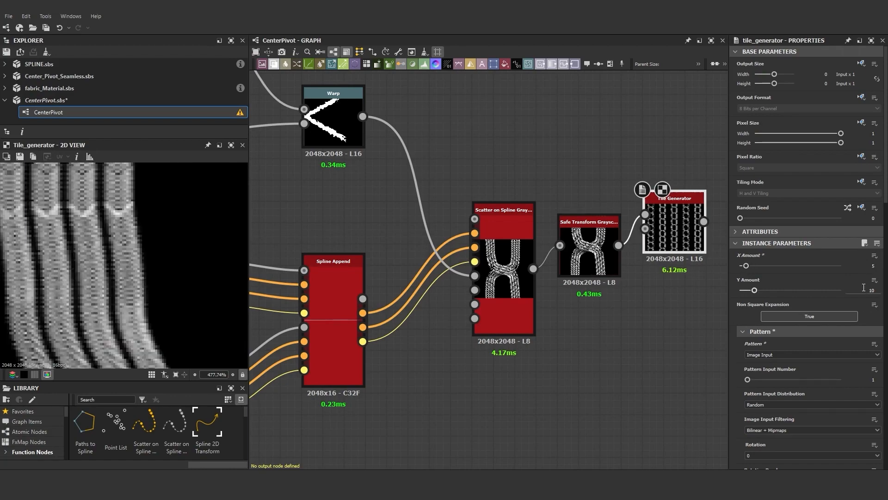
type("5")
key("Return")
scroll(79, 239, "down", 6)
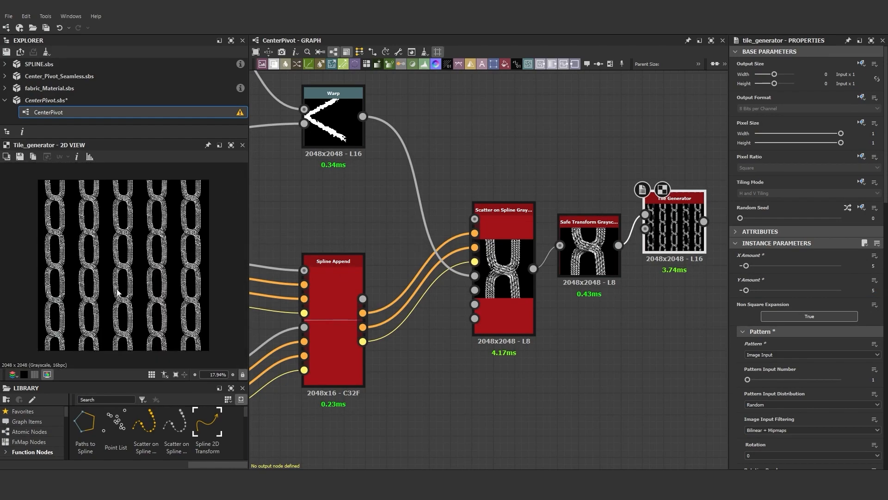
- Set the Scatter on Spline's Shape Spacing to 0.017
scroll(547, 286, "down", 6)
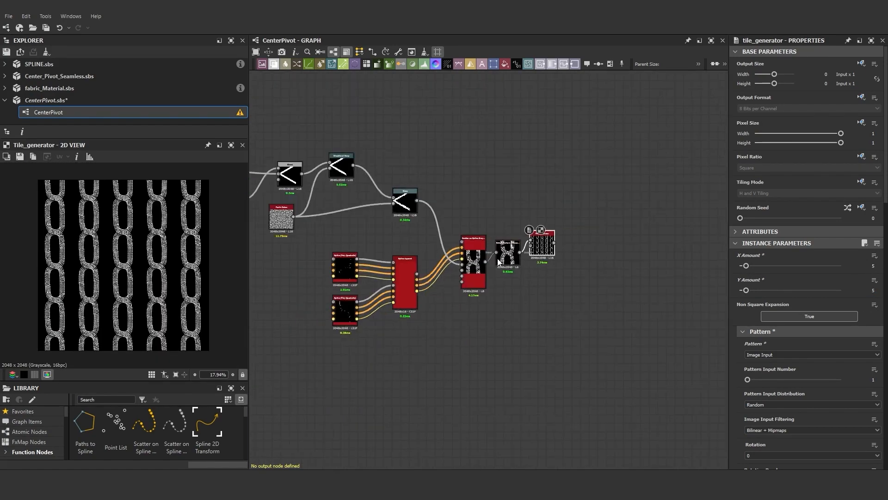
scroll(159, 270, "up", 3)
scroll(159, 271, "up", 8)
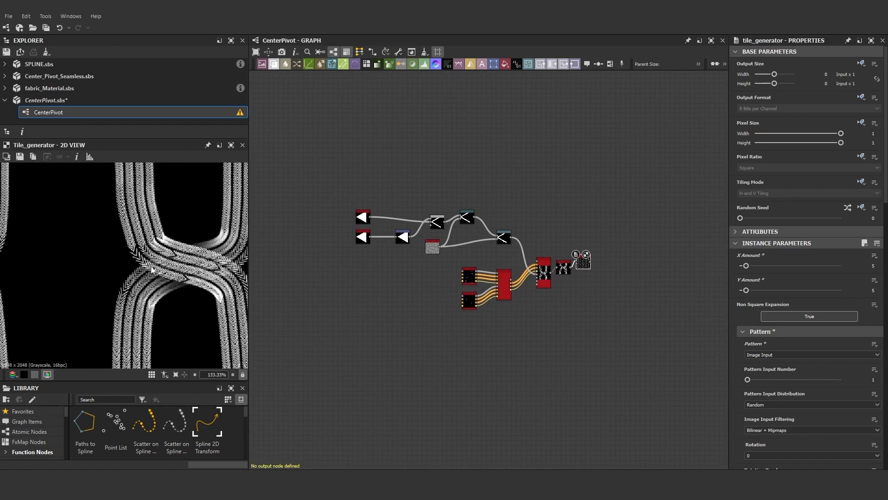
scroll(152, 270, "up", 3)
scroll(504, 283, "up", 5)
left_click(504, 283)
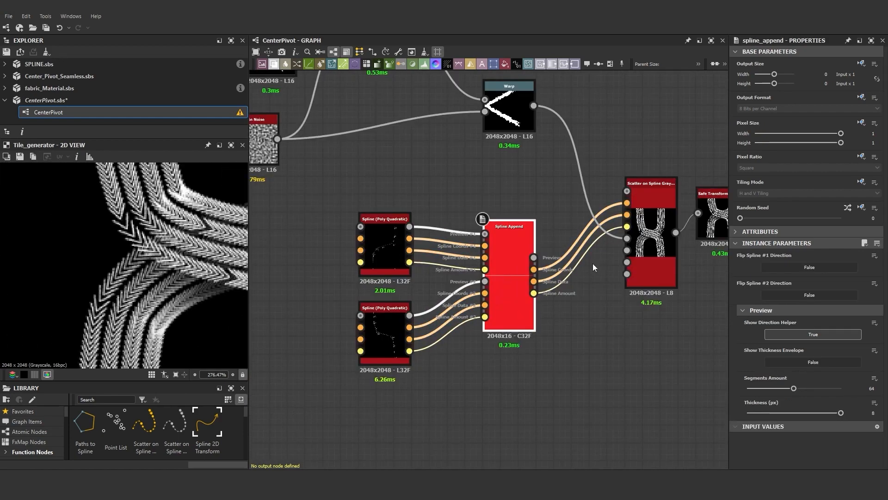
left_click(657, 245)
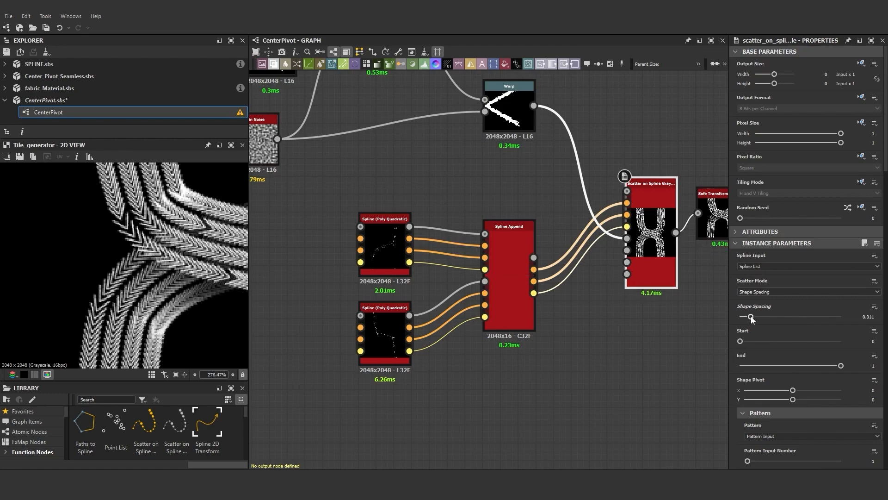
left_click_drag(751, 317, 758, 318)
- Reposition the Safe Transform Grayscale and Tile Generator nodes to the right of the scatter node
scroll(123, 296, "down", 6)
scroll(123, 291, "up", 3)
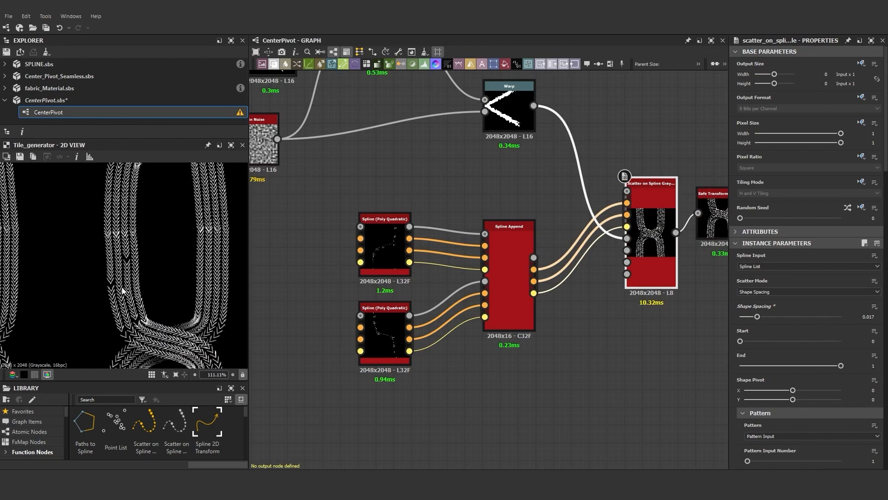
scroll(122, 290, "down", 4)
scroll(646, 252, "down", 4)
scroll(553, 235, "up", 4)
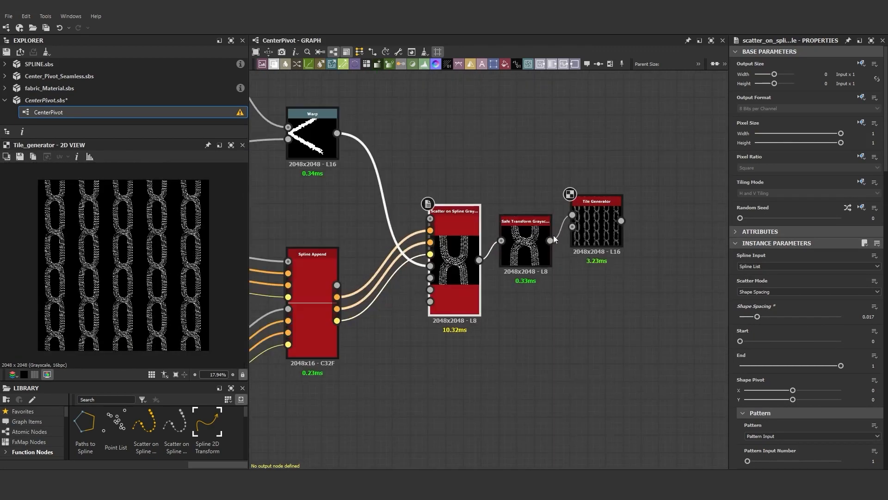
left_click_drag(536, 245, 536, 218)
left_click_drag(592, 227, 629, 173)
left_click_drag(537, 220, 555, 176)
left_click_drag(624, 190, 668, 182)
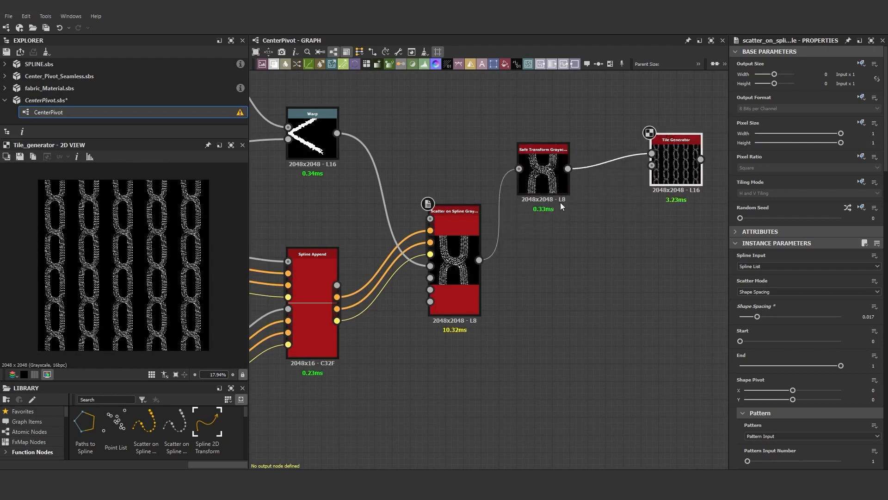
left_click_drag(555, 185, 609, 211)
scroll(473, 271, "down", 2)
scroll(473, 271, "up", 2)
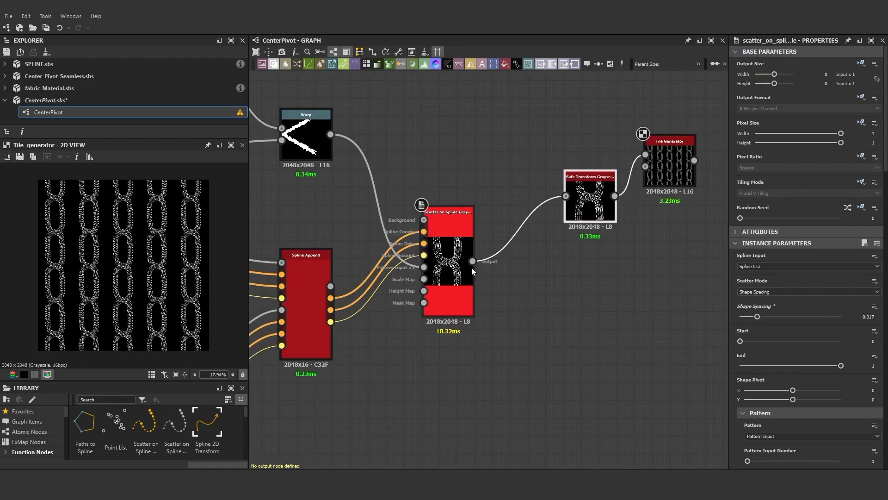
- Add a Blur HQ Grayscale node from the scatter node's output and set its Intensity to about 2.92
left_click_drag(518, 306, 544, 311)
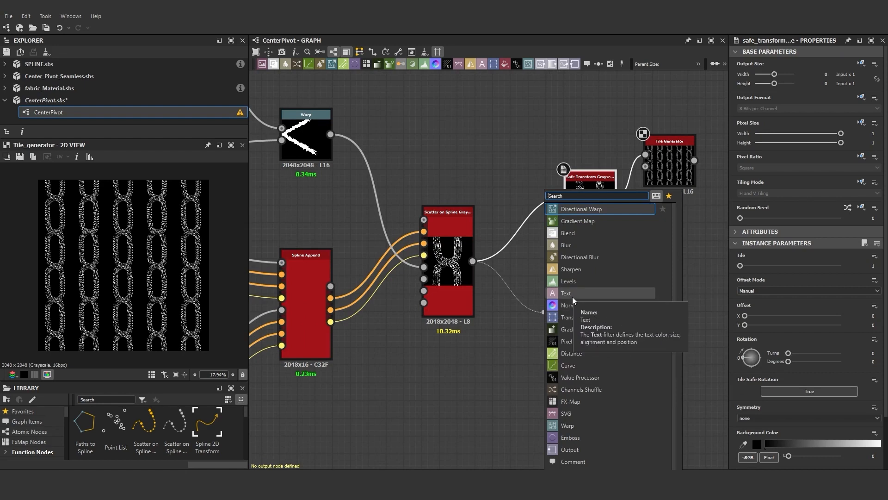
type("blur")
left_click(602, 276)
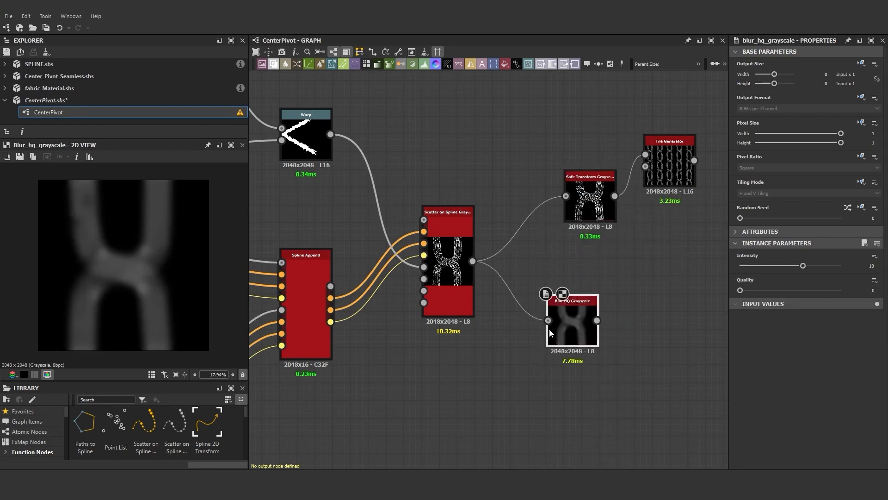
scroll(104, 261, "up", 2)
left_click_drag(779, 273, 755, 271)
left_click_drag(755, 270, 759, 270)
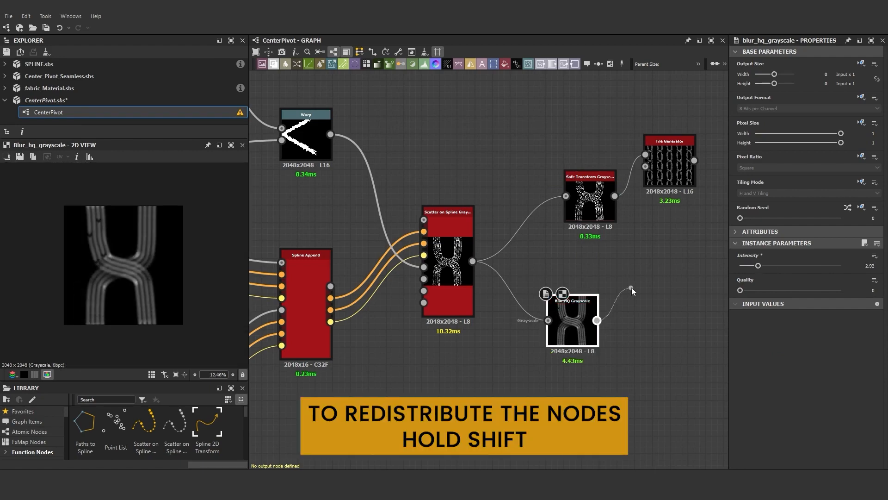
- Add a Blend node fed by the blur, and connect the scatter node's output to its foreground input
left_click_drag(632, 287, 632, 288)
left_click(657, 231)
left_click_drag(473, 261, 637, 273)
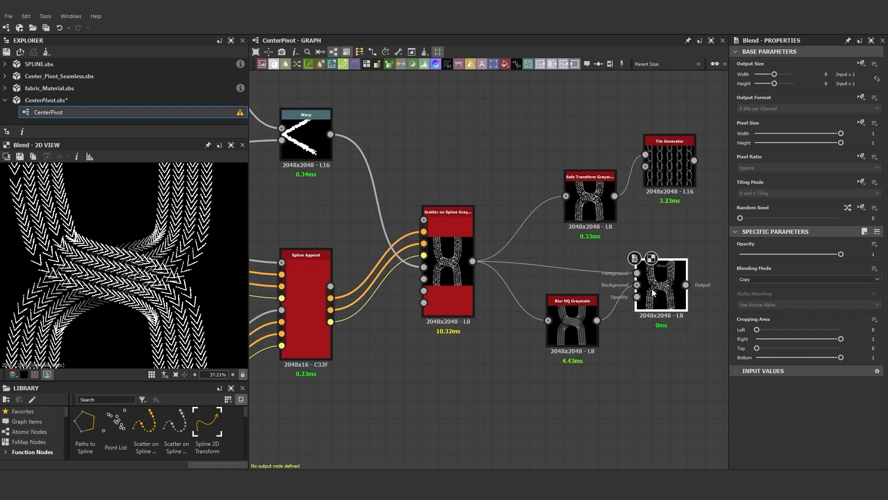
- Set the Blend node's Blending Mode to Add (Linear Dodge)
left_click(770, 279)
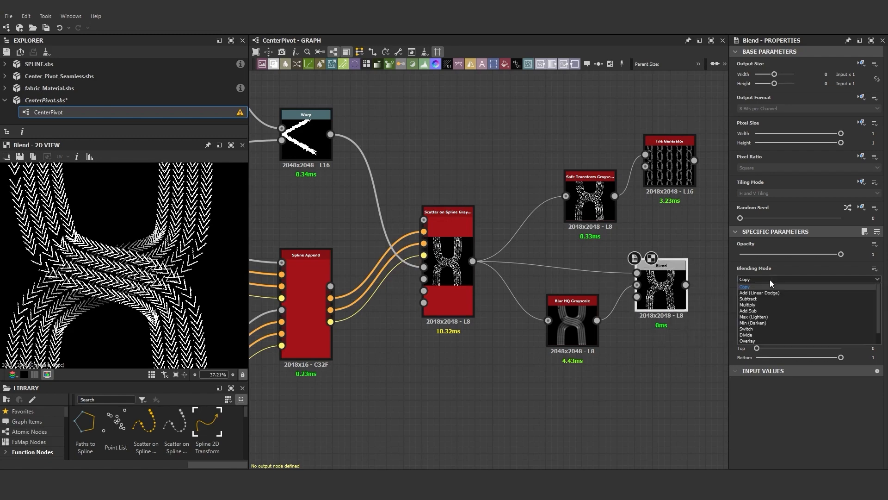
left_click(762, 294)
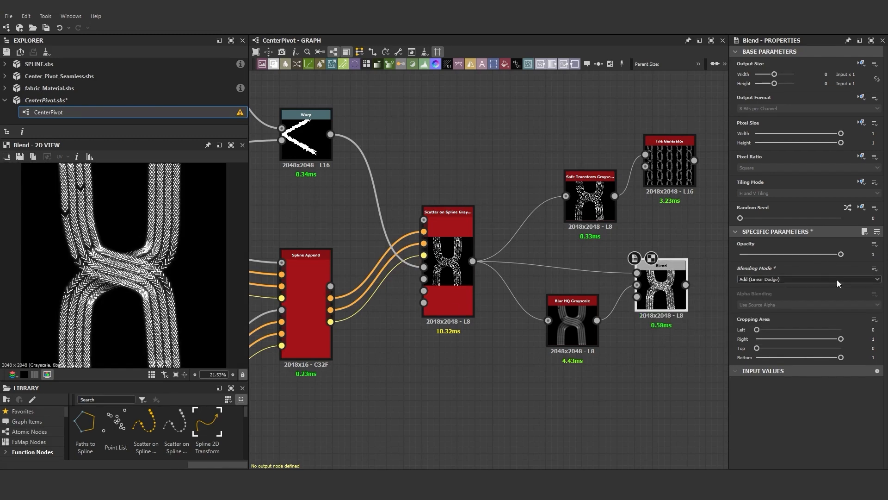
left_click(838, 280)
left_click(756, 296)
left_click(763, 280)
left_click(765, 283)
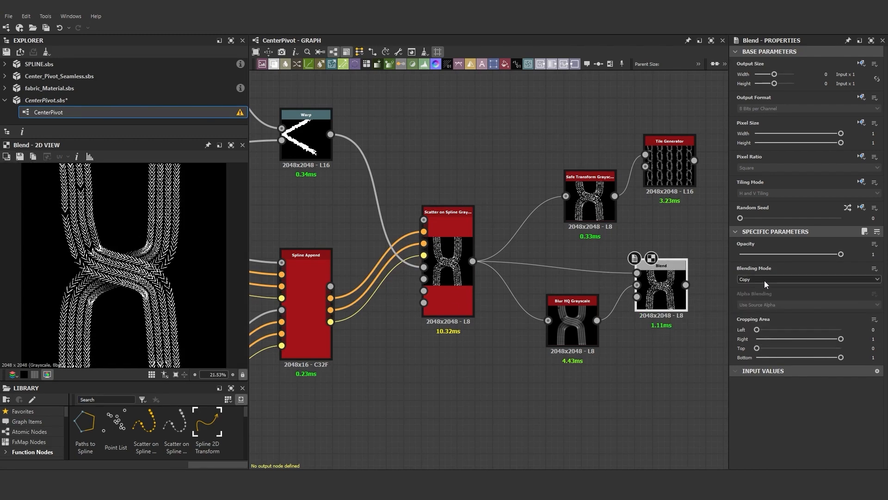
left_click(764, 280)
left_click(755, 305)
- Insert the Blend node between the scatter node and the Safe Transform Grayscale, rearranging the nodes into a row
scroll(581, 292, "down", 3)
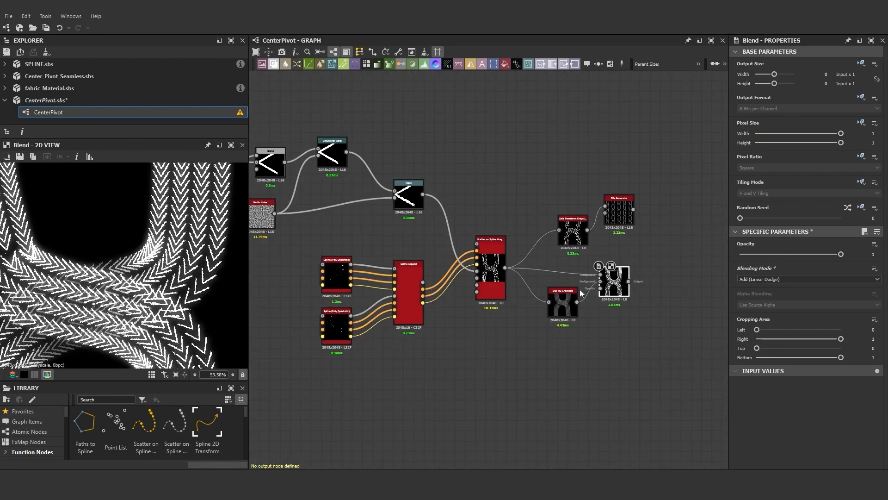
left_click_drag(630, 284, 628, 282, "shift")
left_click_drag(617, 286, 549, 276)
left_click_drag(616, 216, 662, 196)
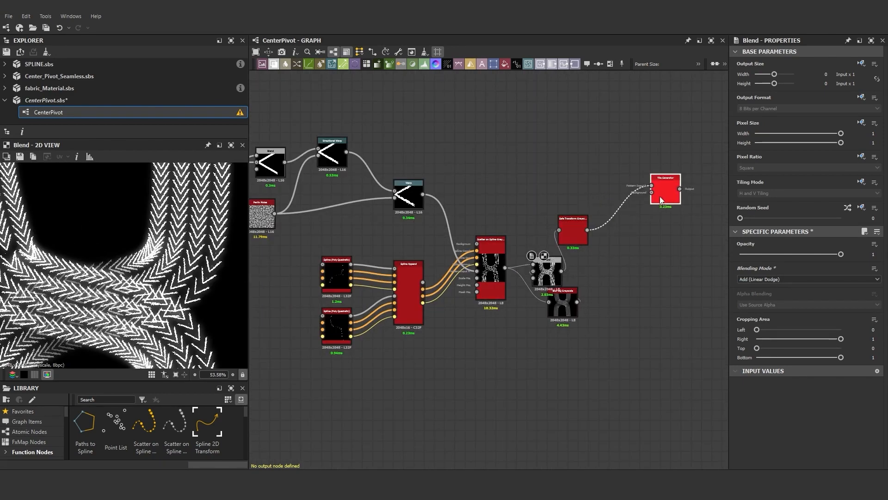
left_click_drag(574, 232, 604, 202)
left_click_drag(548, 274, 554, 213)
left_click(562, 302)
scroll(124, 276, "down", 3)
- Preview the tiled and blended results, then move a control point of the upper Spline (Poly Quadratic)
double_click(661, 192)
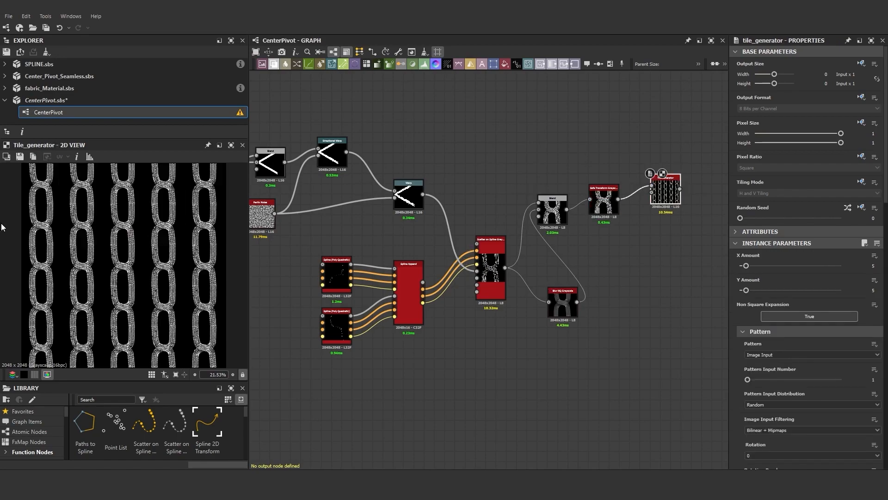
scroll(122, 291, "up", 6)
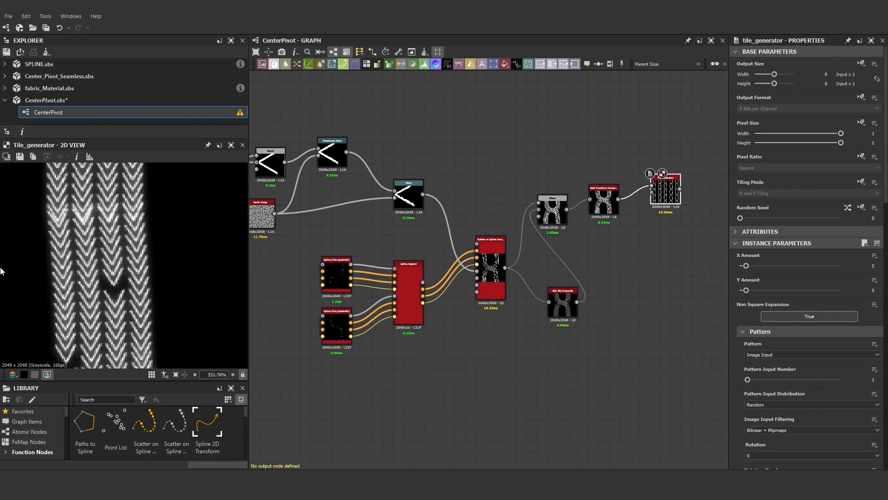
scroll(99, 254, "down", 8)
double_click(554, 214)
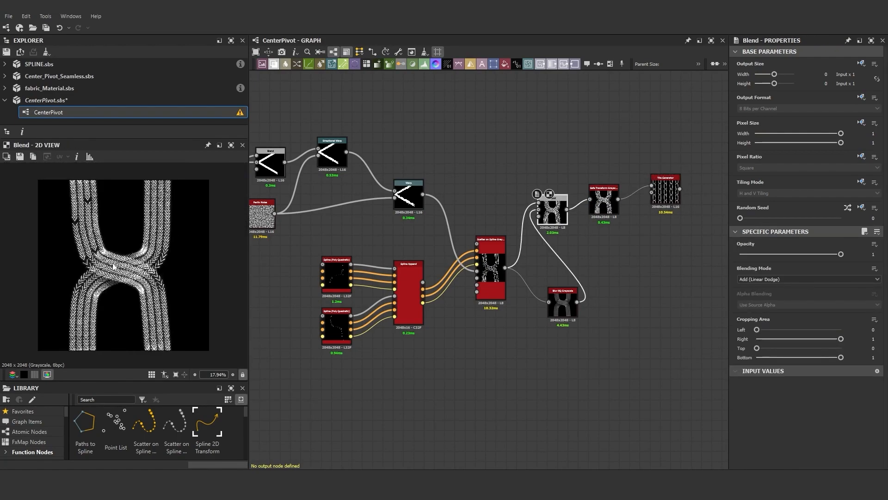
double_click(490, 268)
left_click(337, 260)
left_click_drag(74, 304, 74, 311)
- Reshape the lower and upper splines by moving their control points in the scatter preview
left_click(337, 319)
left_click_drag(81, 243, 75, 237)
left_click_drag(90, 263, 94, 263)
left_click_drag(77, 216, 75, 190)
left_click(336, 273)
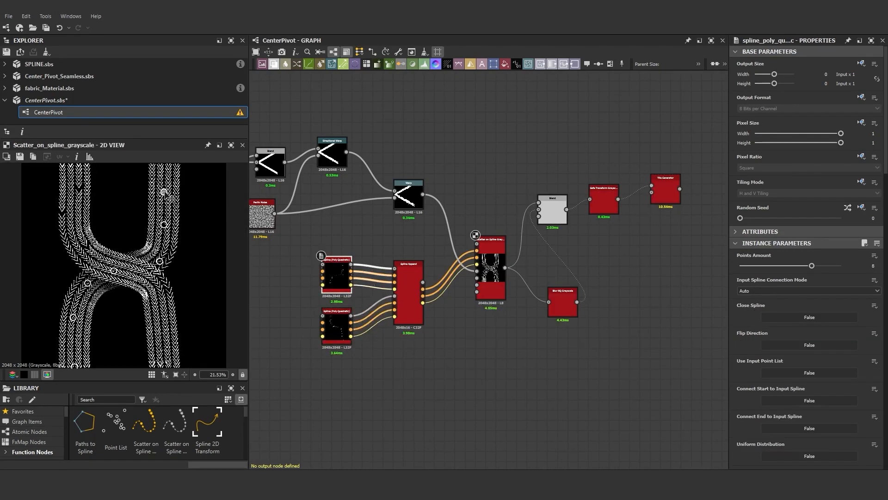
left_click_drag(164, 190, 167, 191)
left_click_drag(166, 216, 168, 192)
scroll(148, 317, "down", 3)
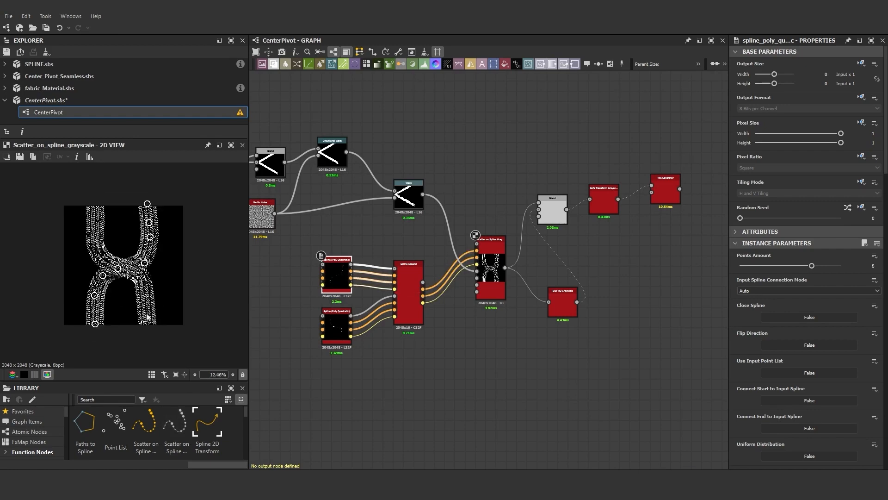
- Add an Output node connected to the Tile Generator's output
left_click(664, 197)
double_click(665, 186)
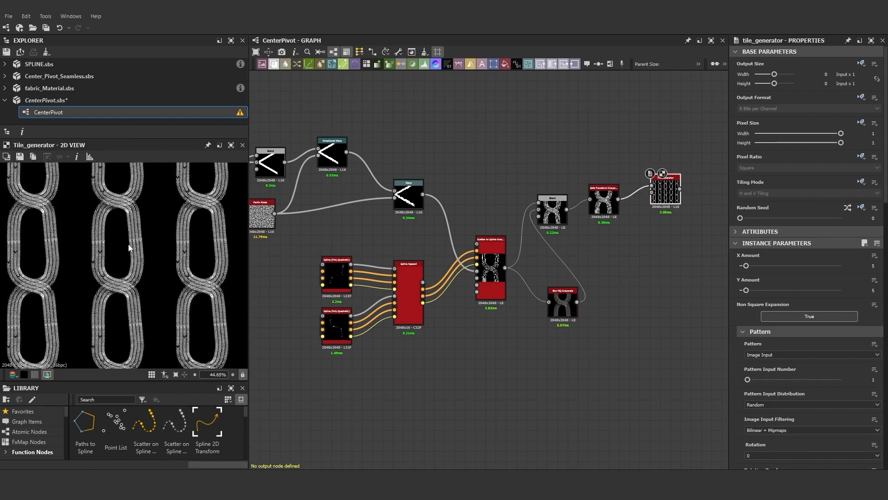
scroll(652, 218, "down", 3)
scroll(672, 210, "up", 3)
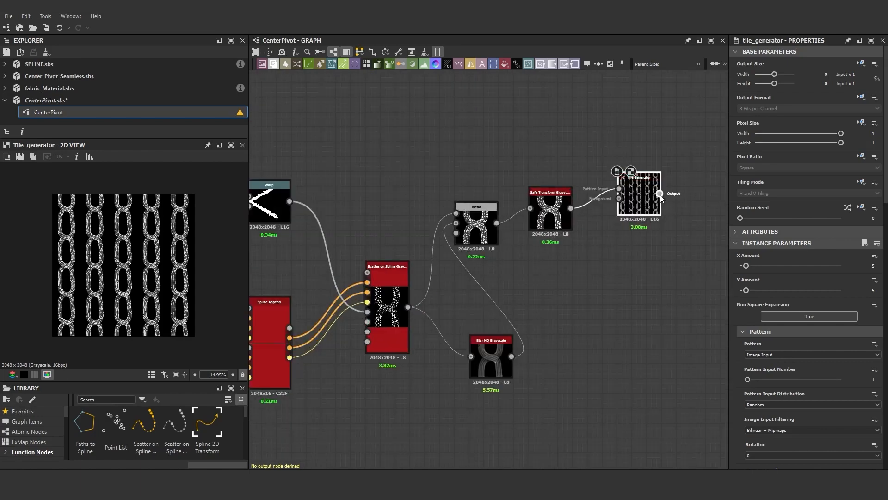
left_click_drag(661, 193, 682, 193)
type("output")
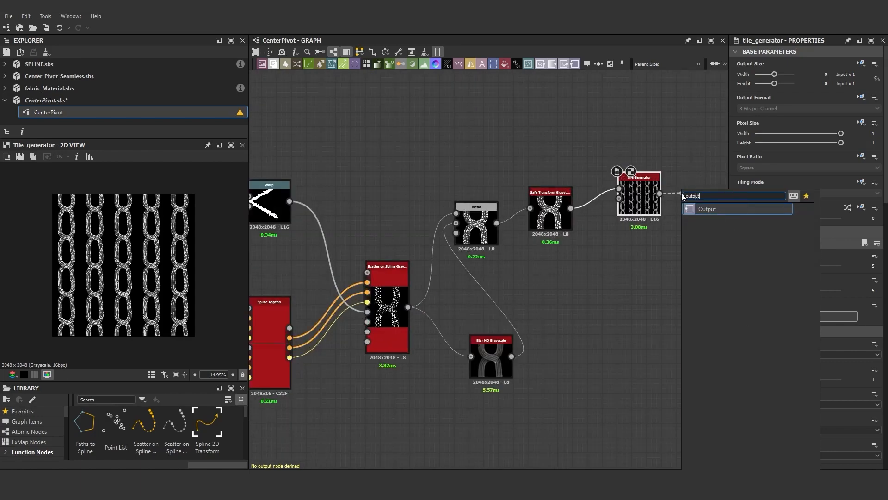
left_click(710, 209)
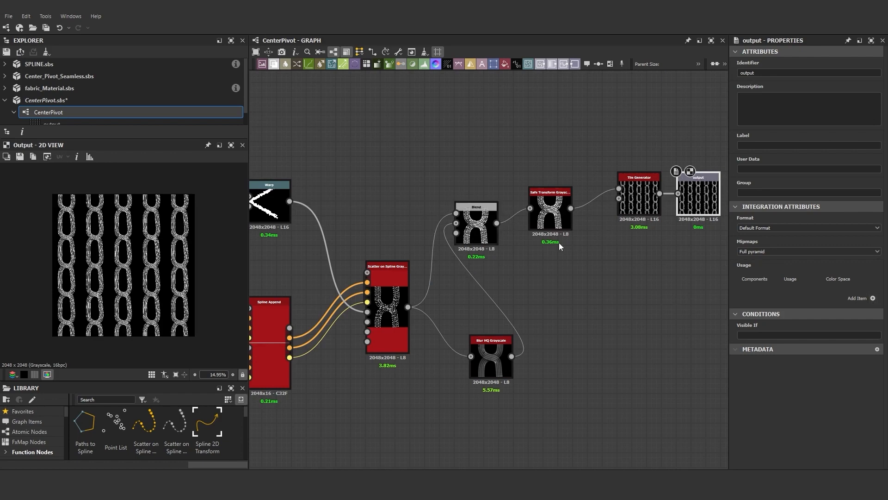
- Expose the Tile Generator's X Amount as a graph input with identifier Amount and a Slider editor
left_click(649, 193)
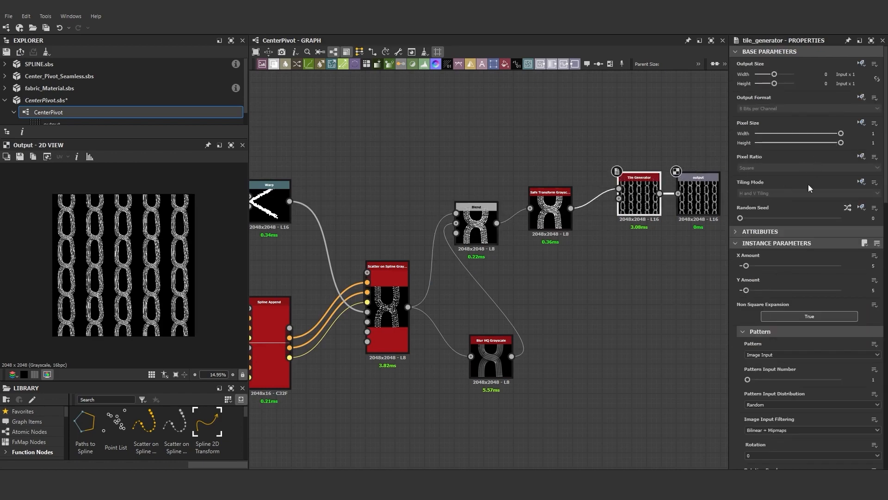
left_click(874, 256)
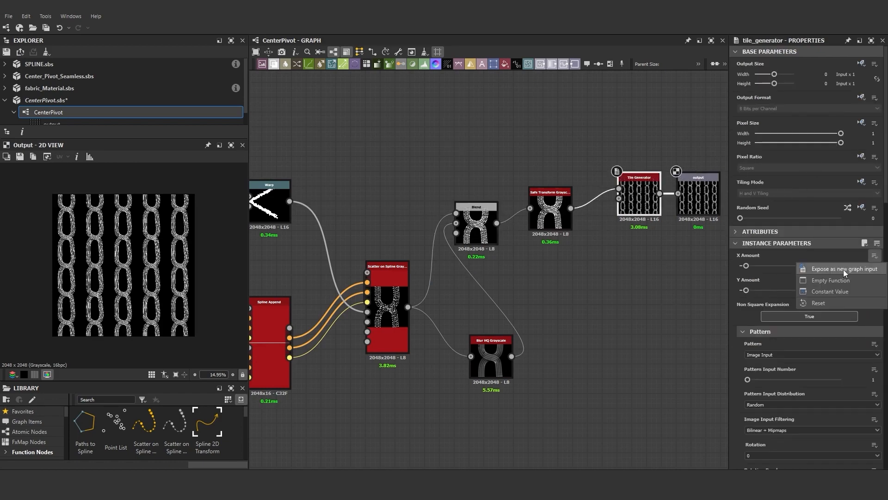
left_click(844, 269)
type("Amount")
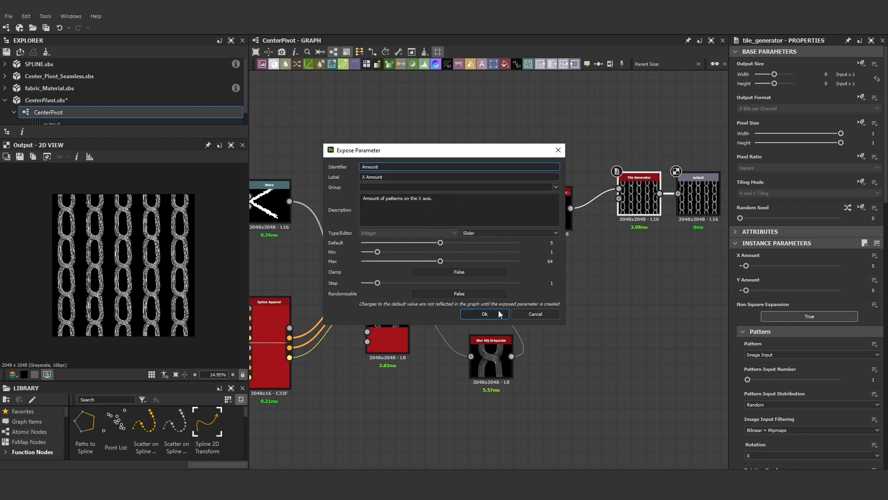
left_click(505, 233)
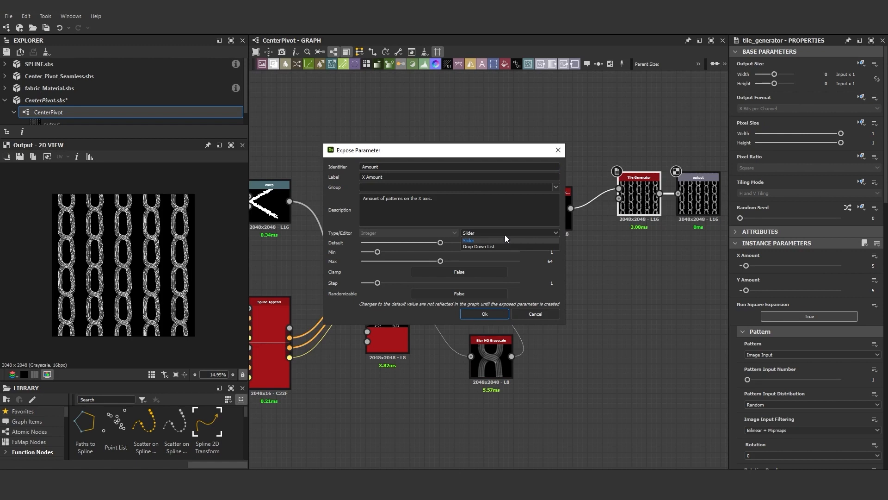
left_click(505, 237)
left_click(489, 313)
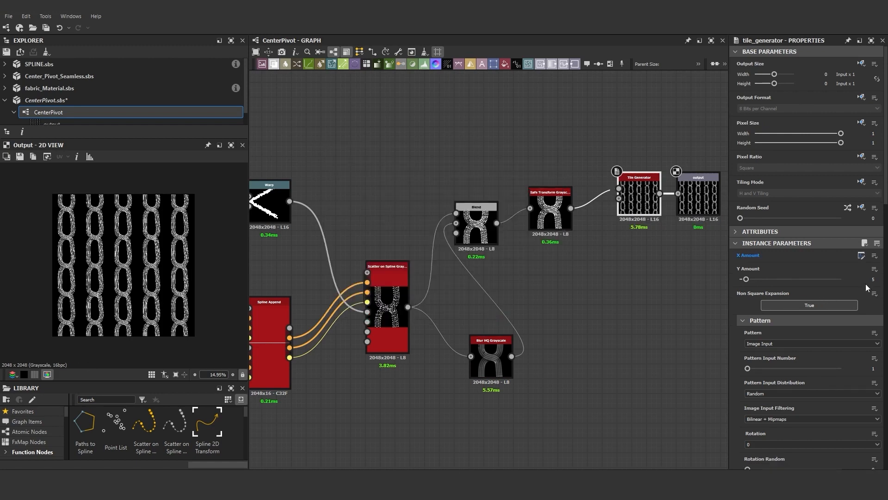
- Expose the Tile Generator's Y Amount as a graph input with identifier Amount
left_click(874, 269)
left_click(833, 276)
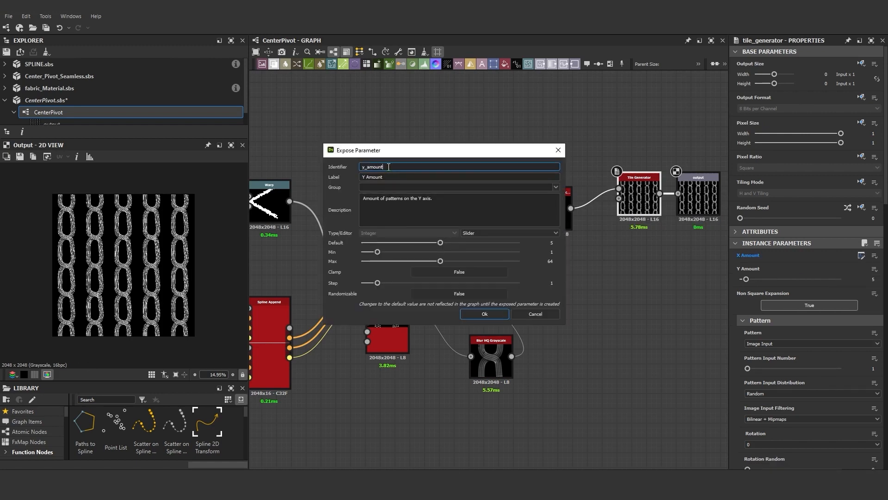
type("Amount")
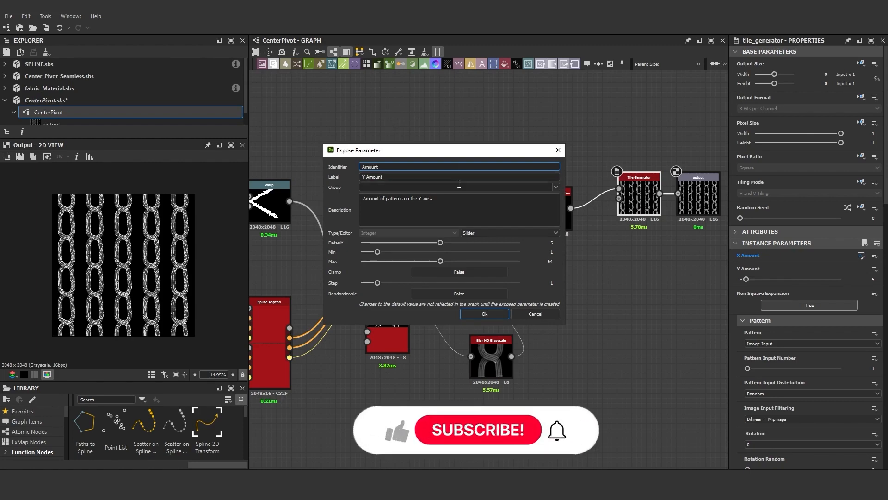
left_click(485, 314)
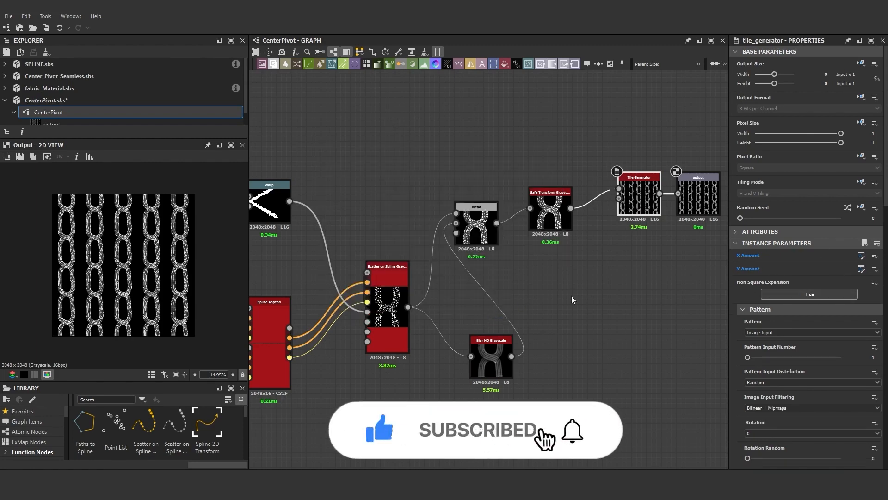
scroll(601, 245, "down", 2)
left_click(672, 216)
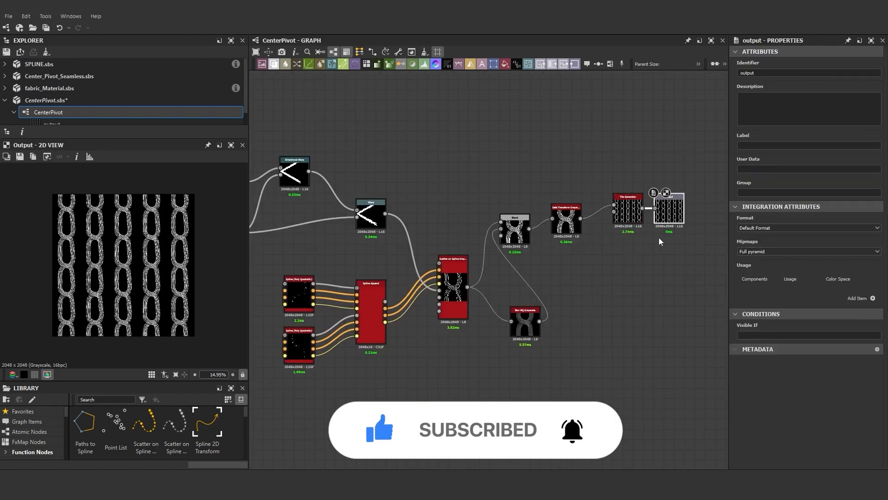